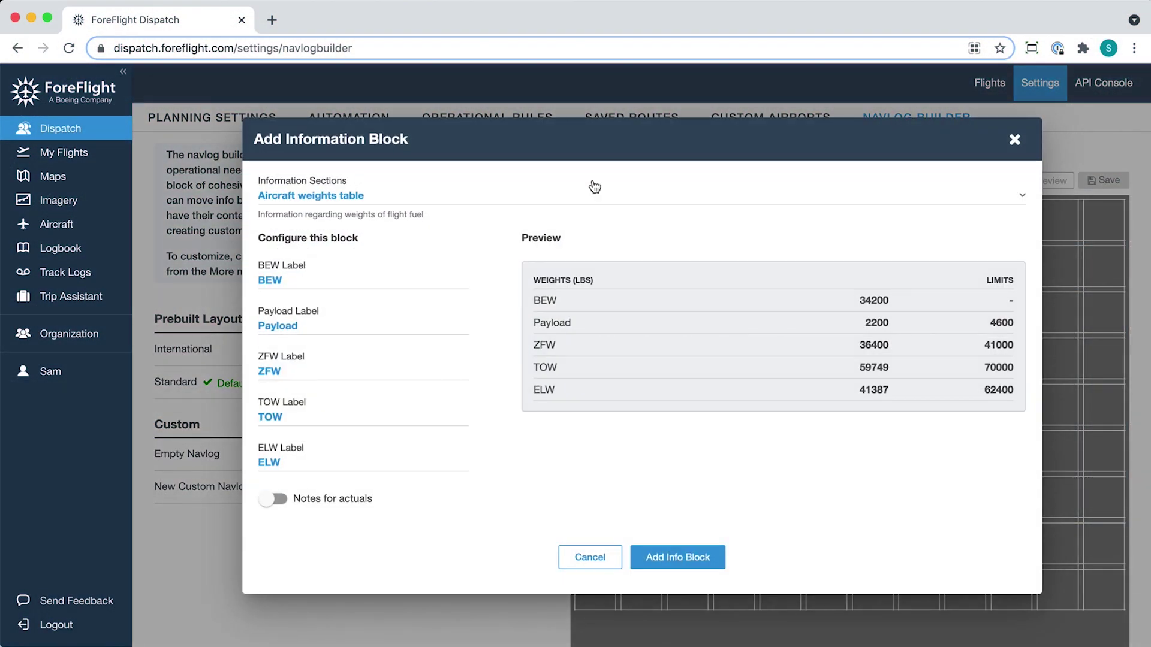
Dismiss Add Information Block and scroll through the Empty Navlog preview in a new tab
key(Escape)
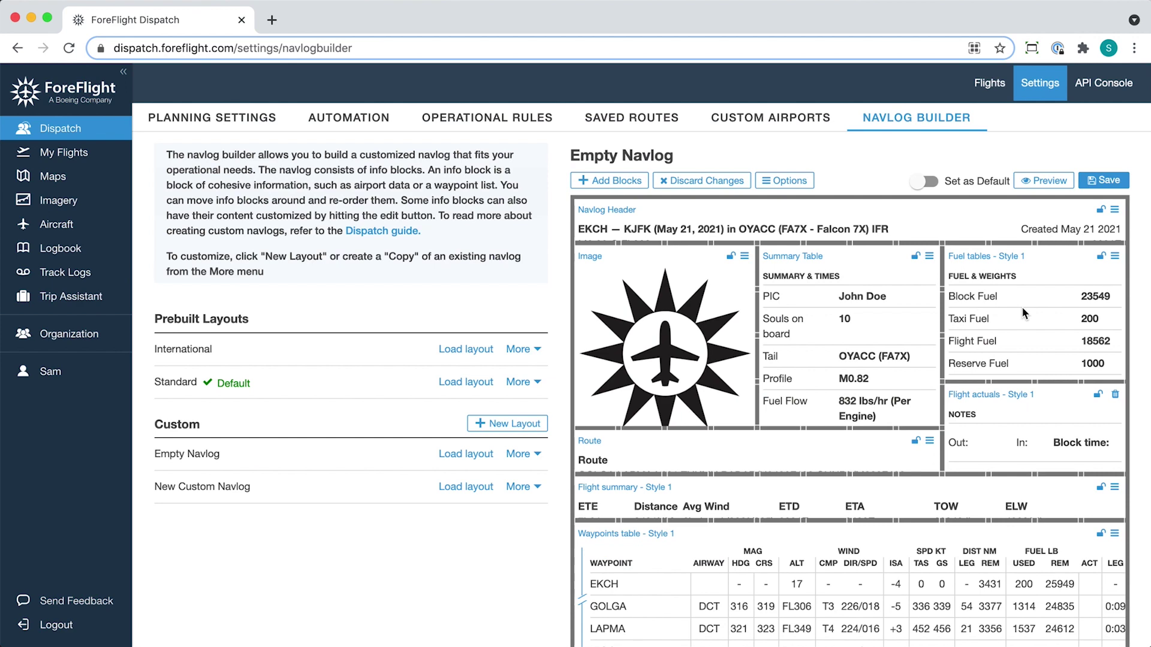
click(1039, 186)
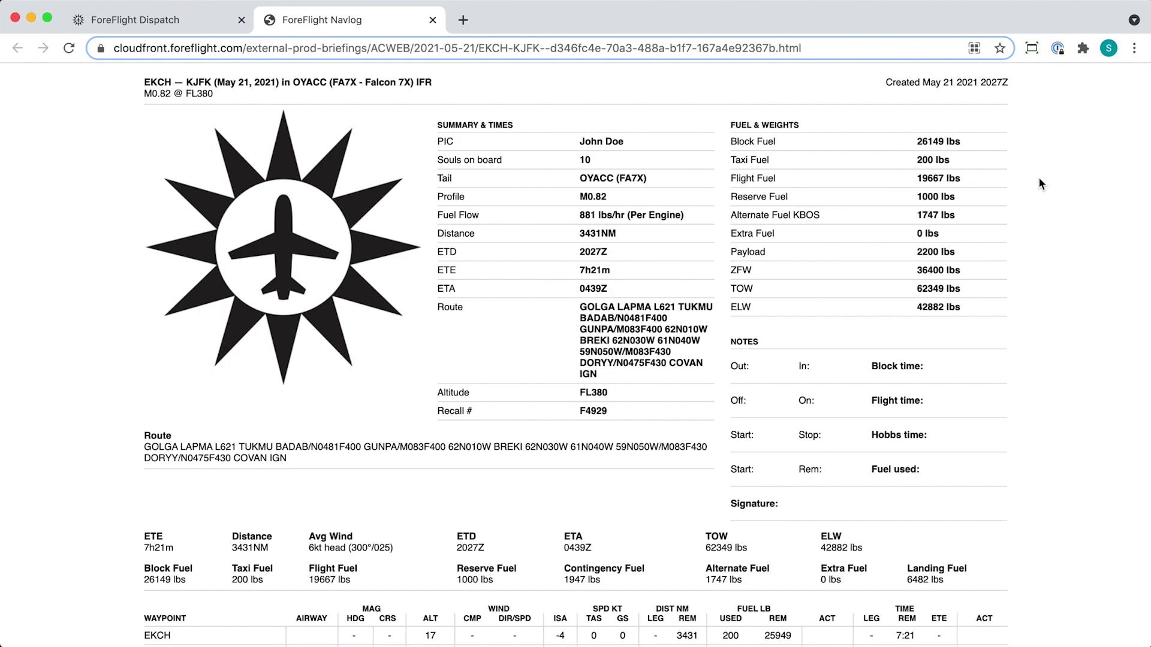
scroll(1038, 177, down, 10)
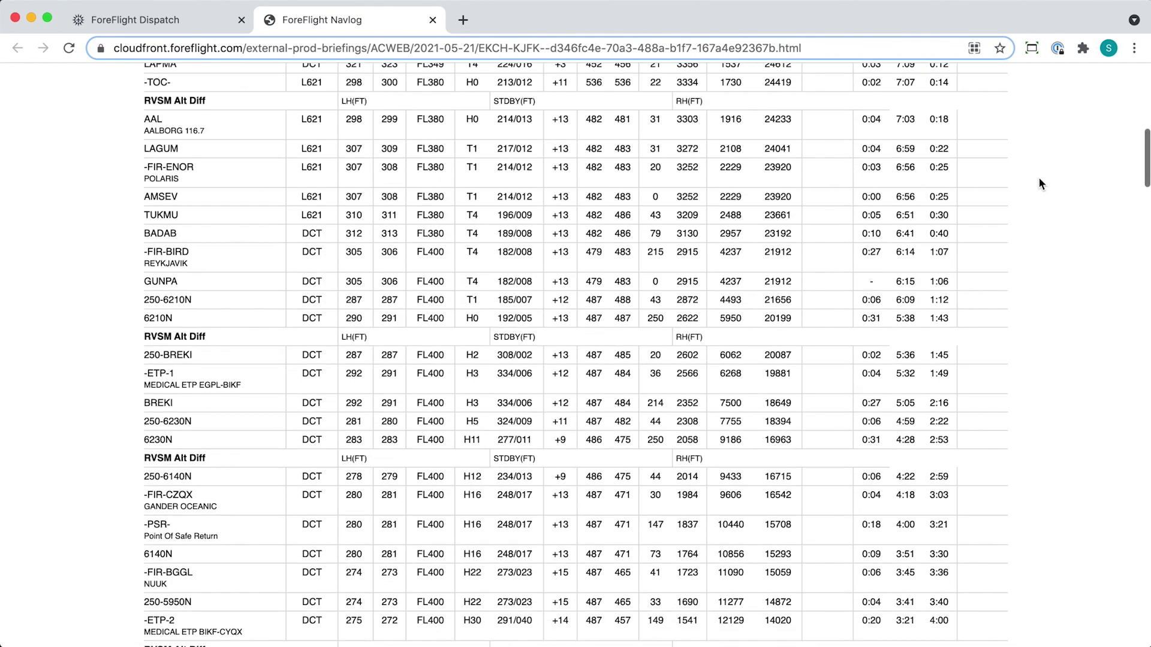
scroll(1038, 177, down, 15)
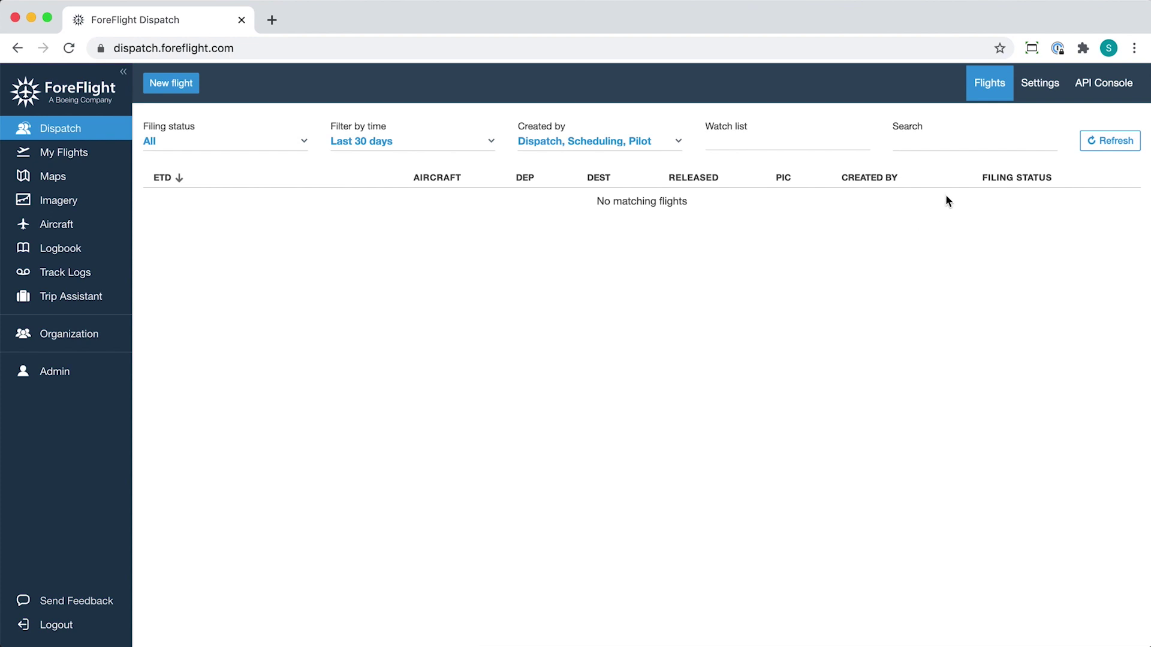
Go to Settings > Navlog Builder and load the prebuilt Standard layout
click(1037, 93)
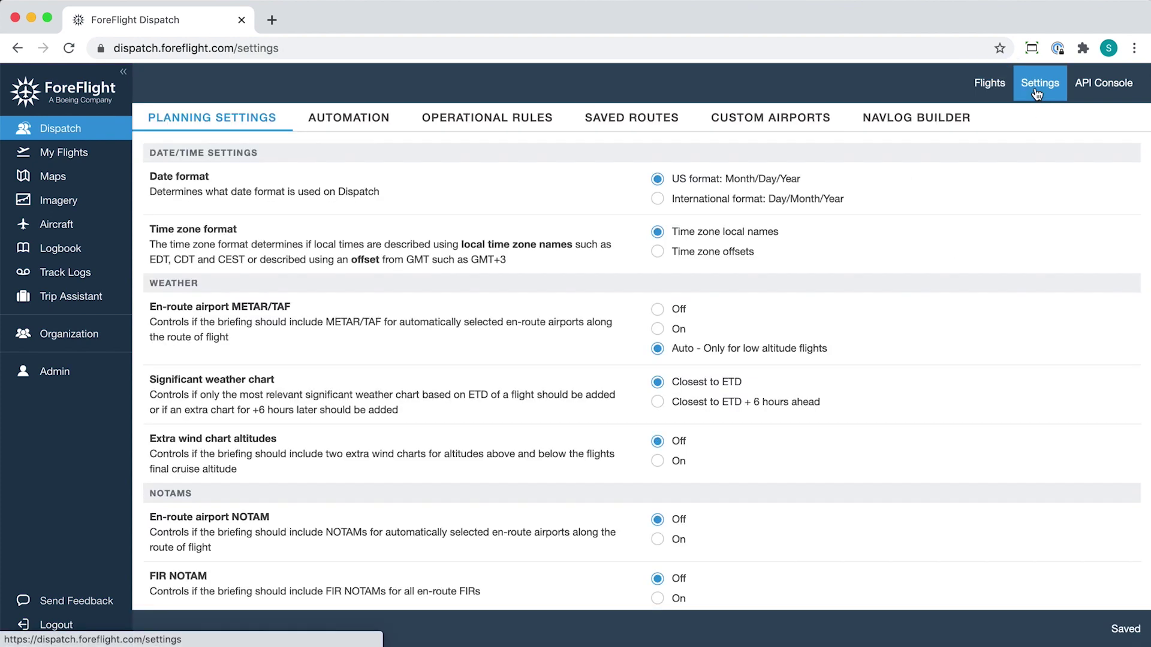
click(919, 121)
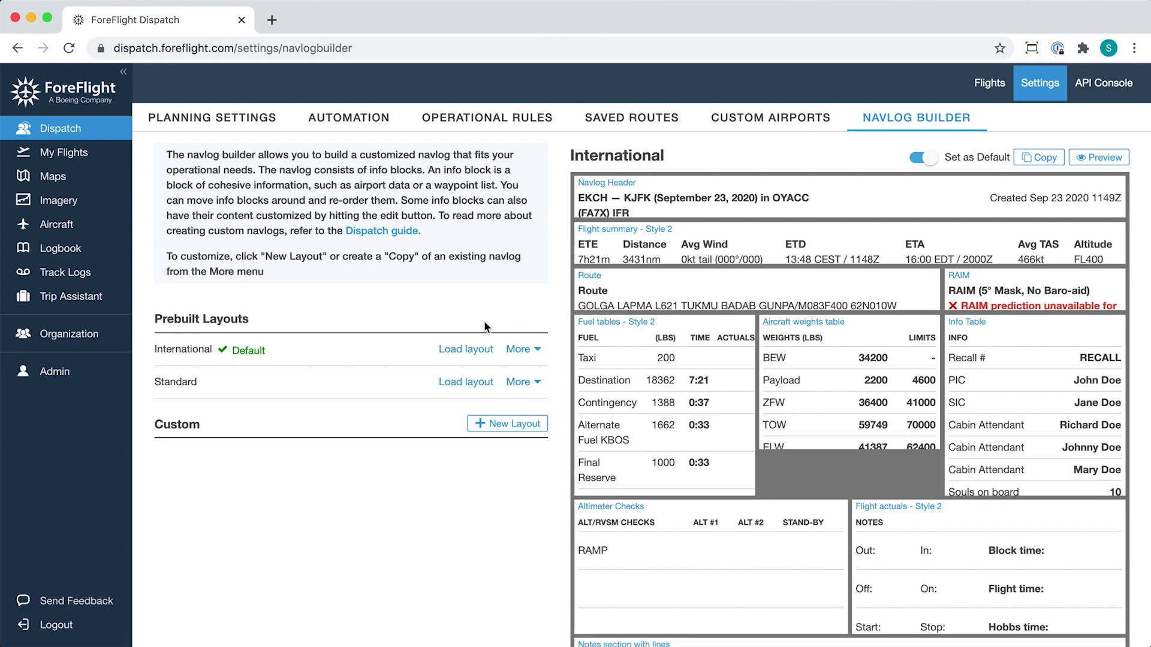
click(470, 385)
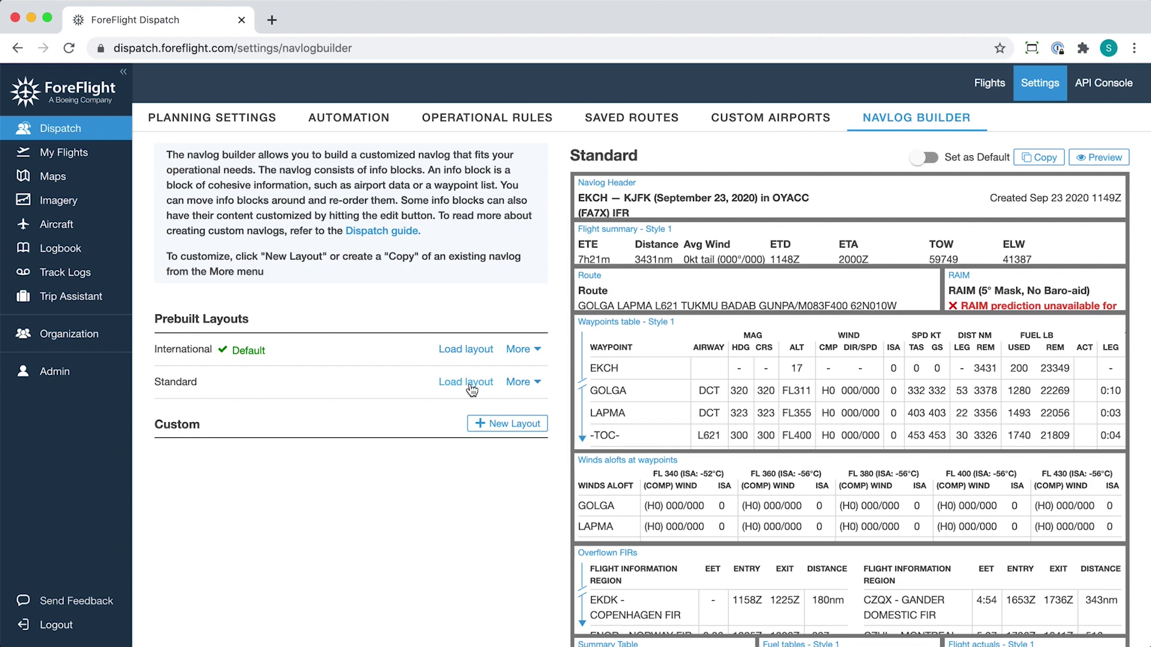
click(473, 355)
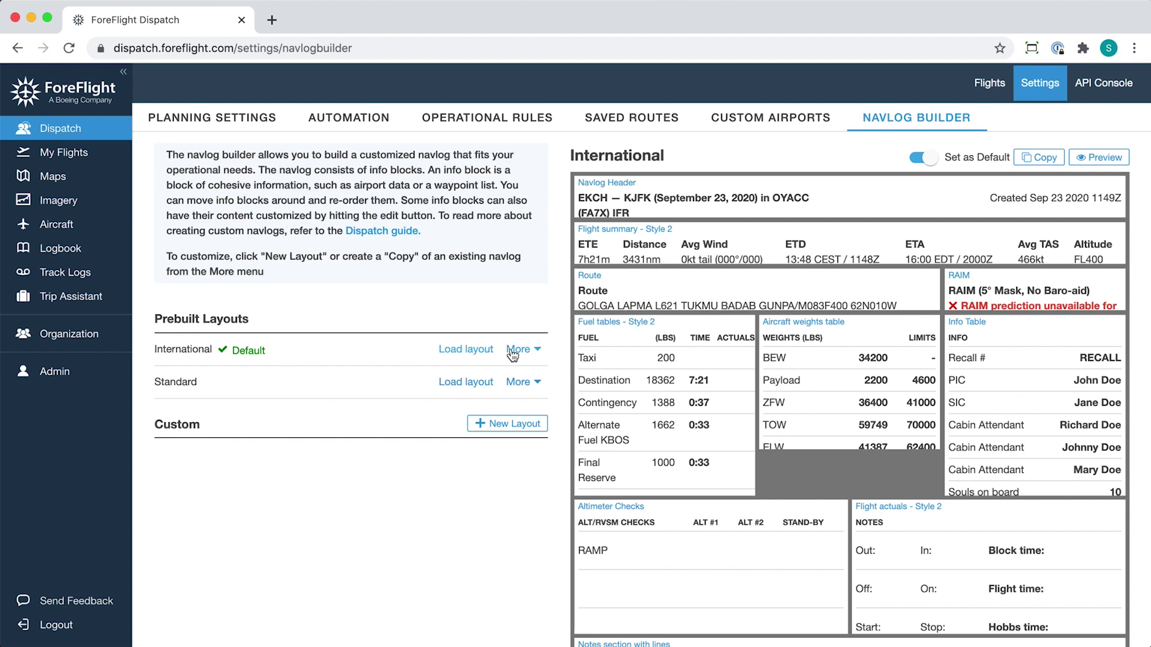
Copy the International layout and save the copy as 'New Custom Navlog'
click(539, 351)
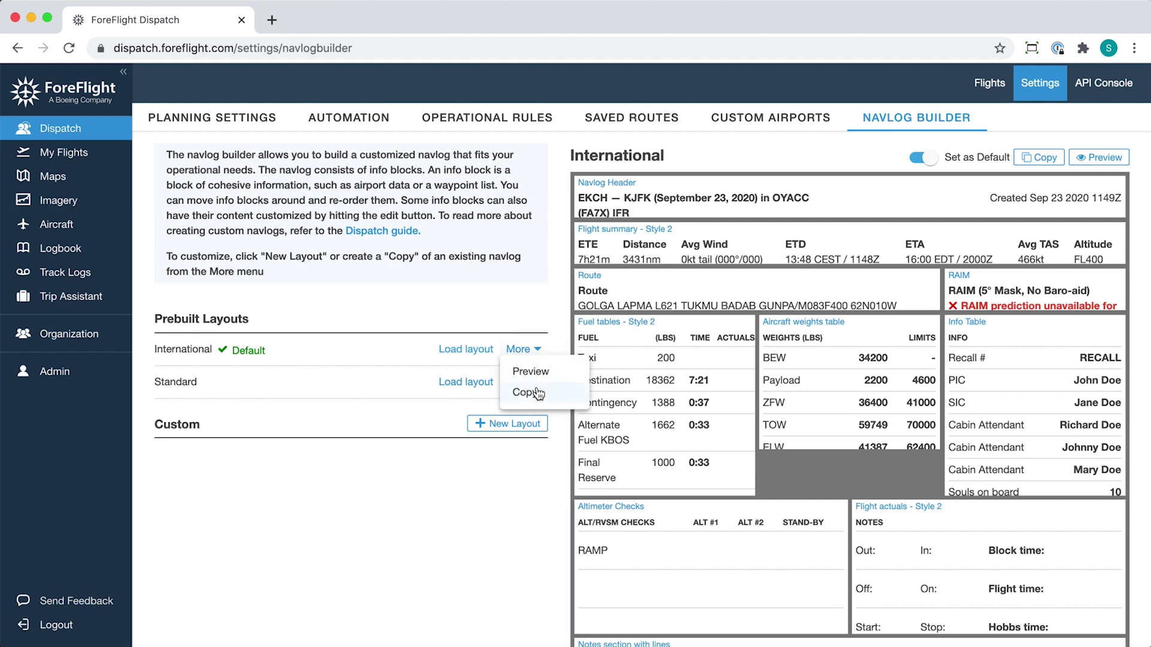
click(538, 396)
click(535, 352)
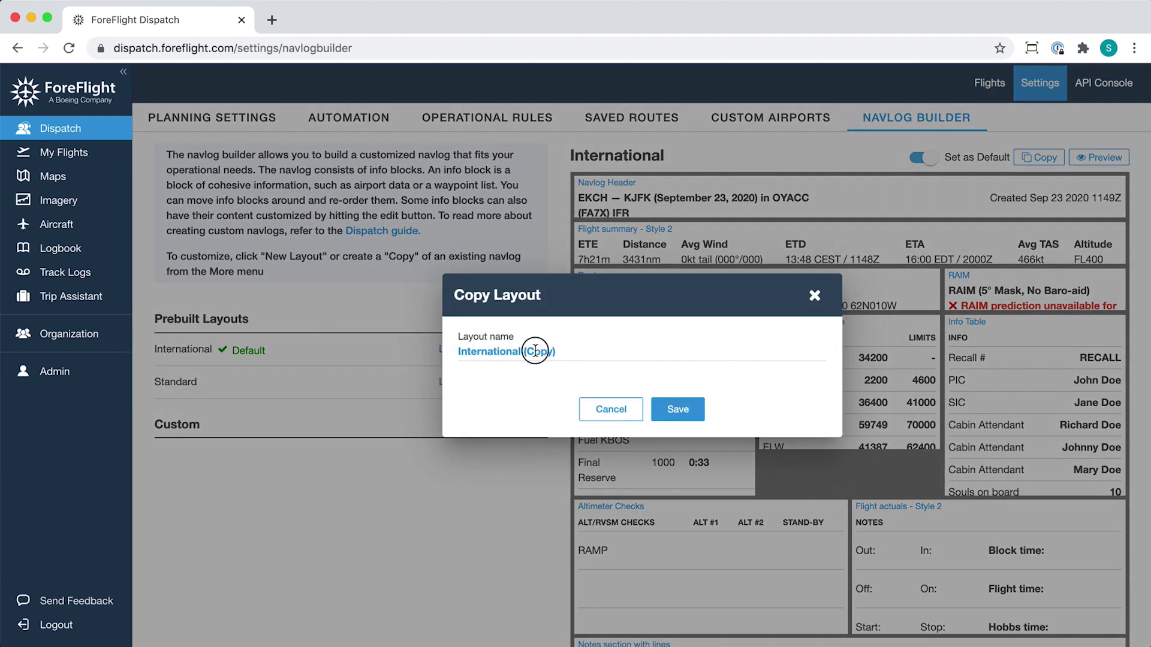
text(New Custom N)
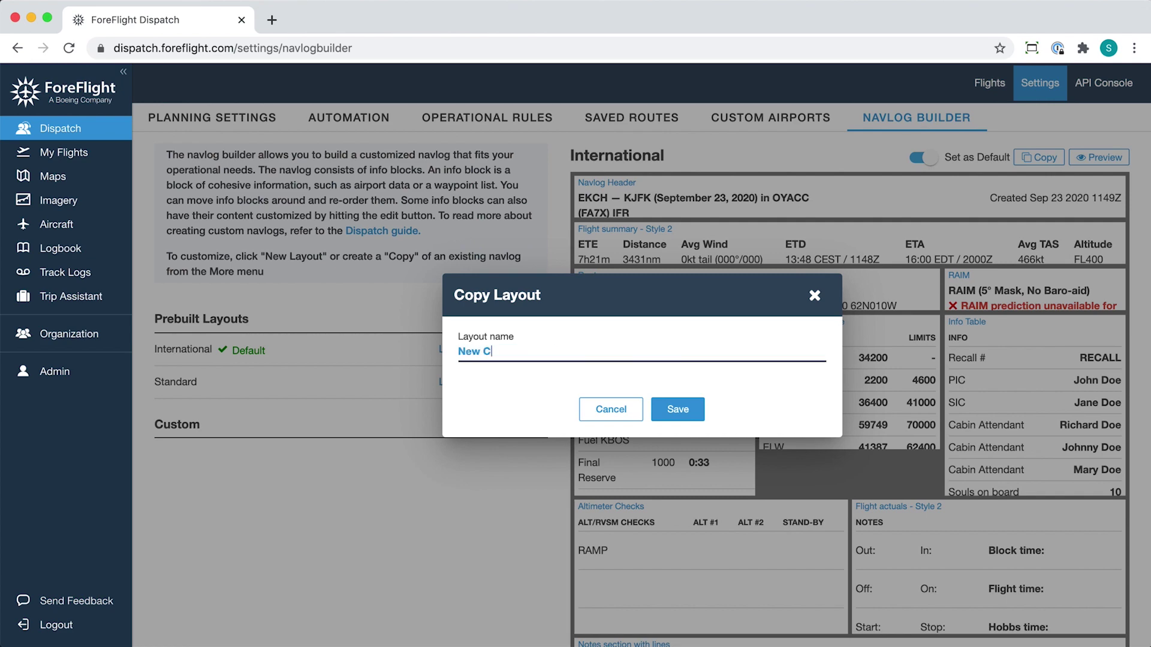
text(avlog)
click(666, 412)
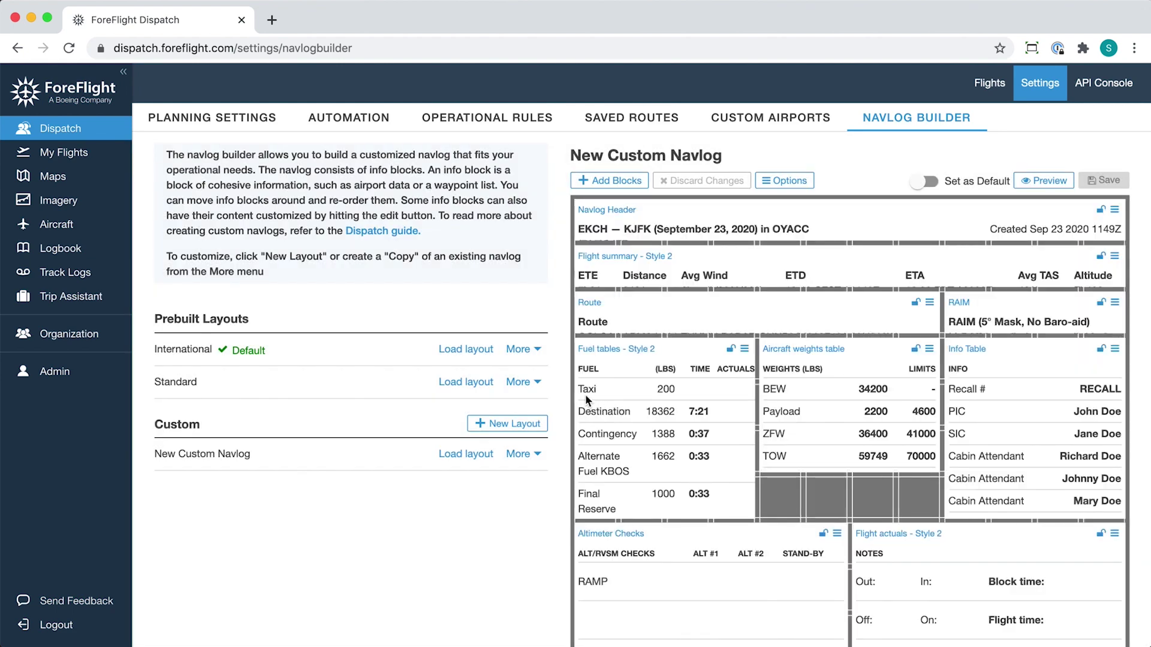
Preview the International layout in a new tab, then close the preview
click(522, 350)
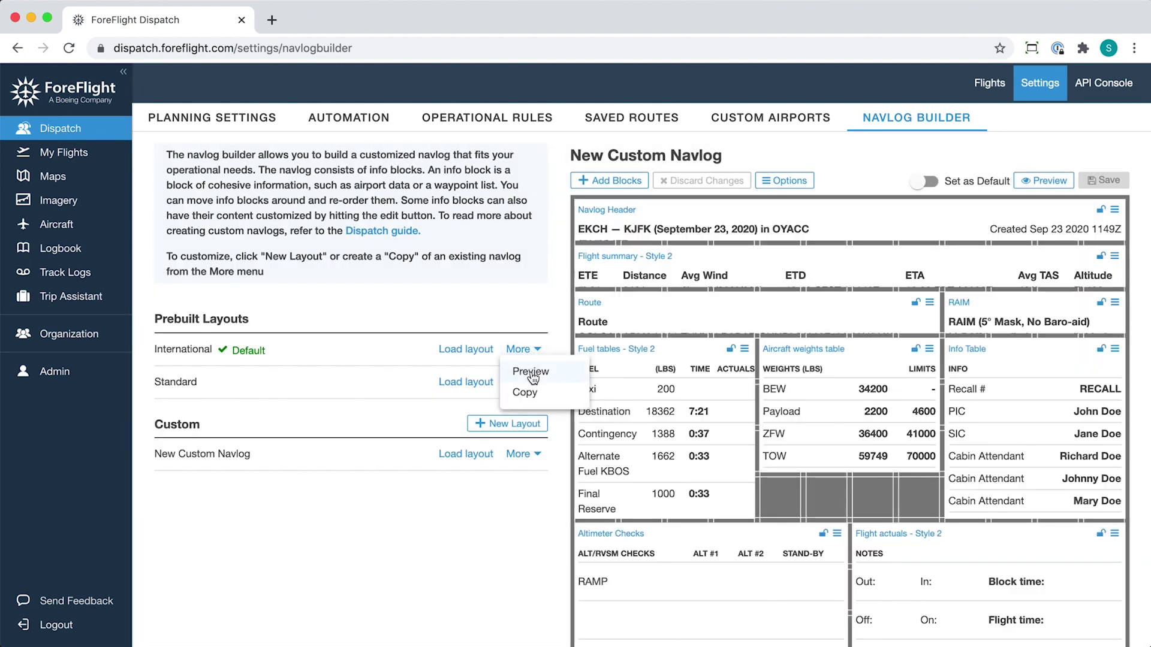
click(531, 371)
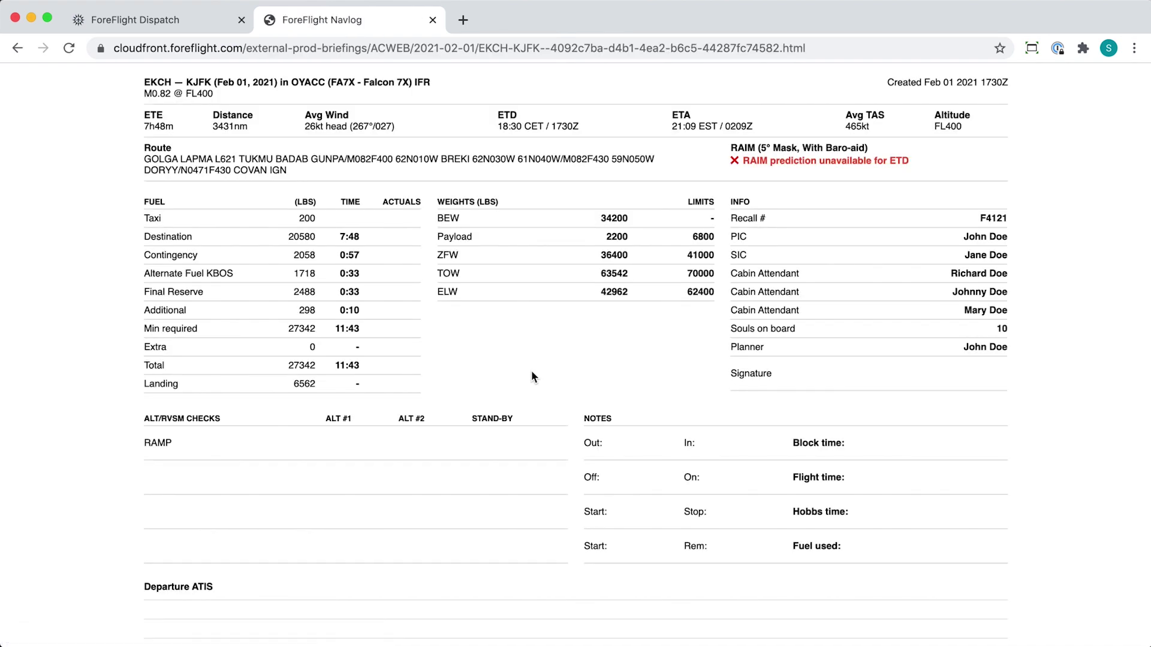
key(super+w)
Make the Standard layout the default navlog instead of International
click(533, 386)
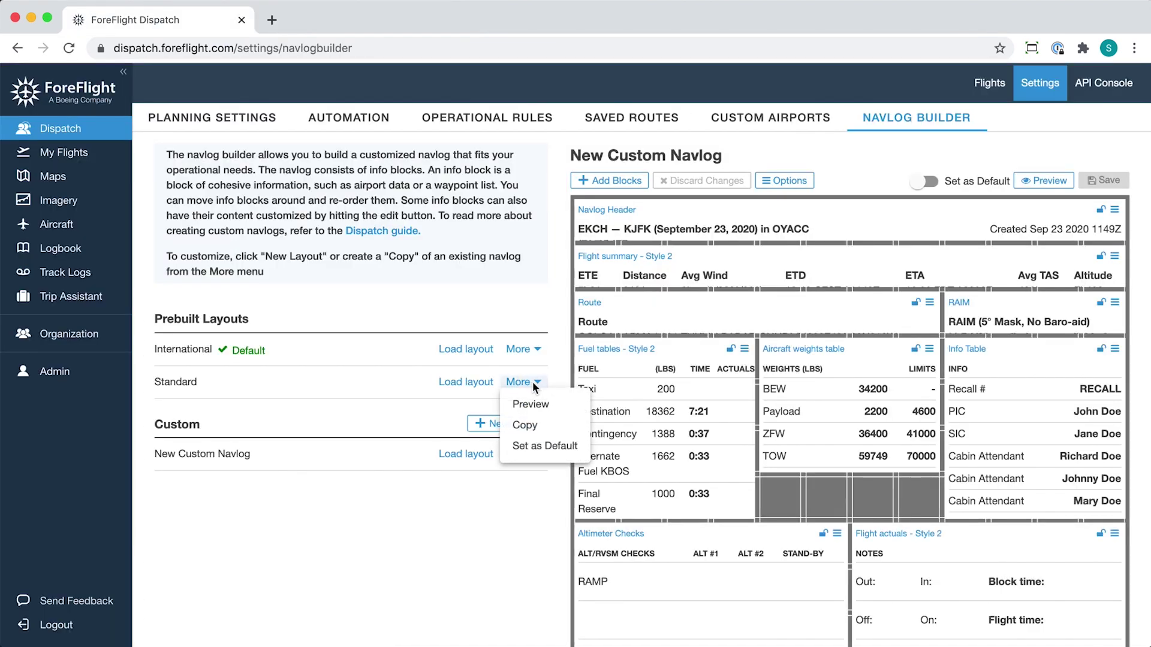
click(538, 450)
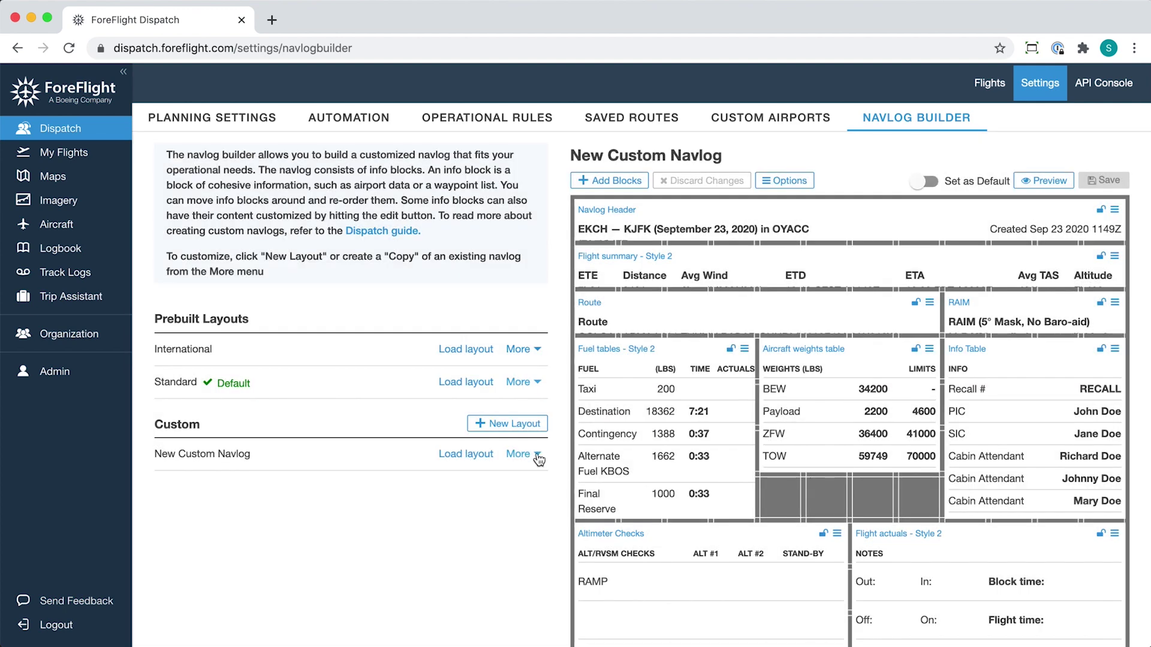
click(537, 457)
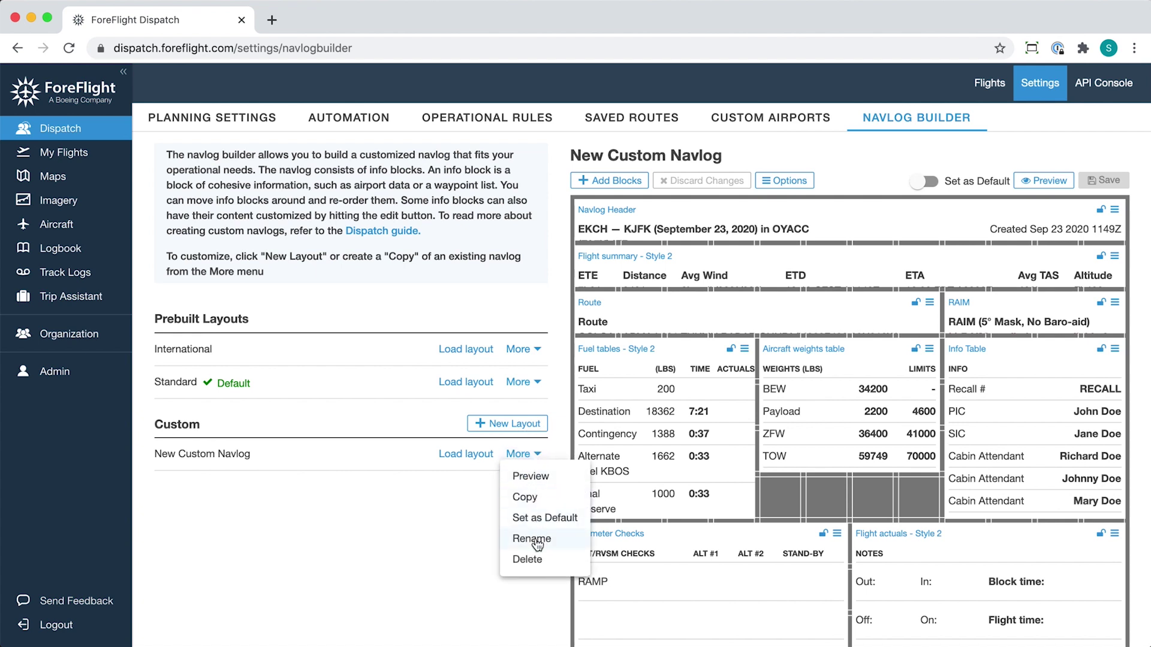
Create a new blank layout named 'Empty Navlog' and start adding an information block
click(482, 539)
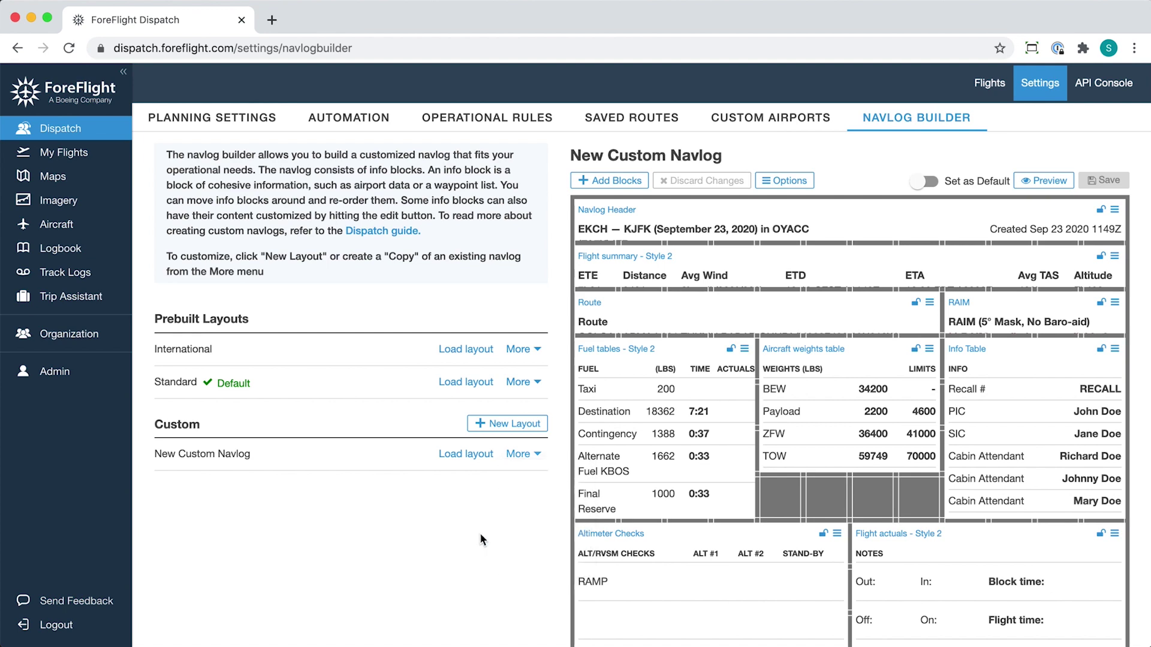
click(483, 425)
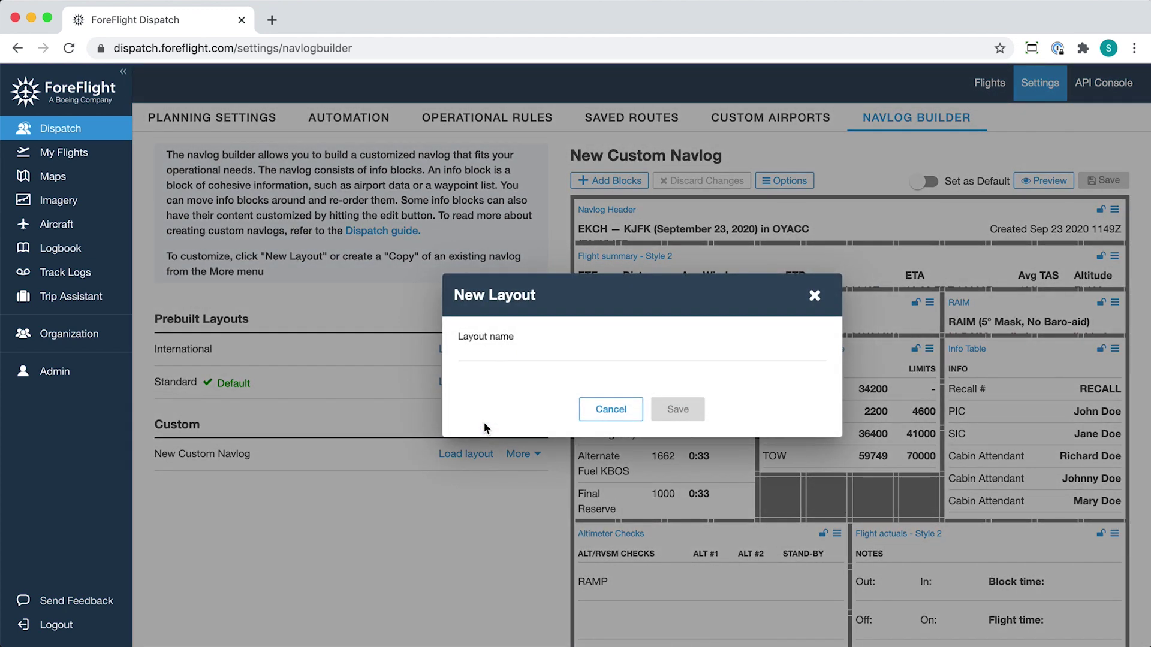
click(487, 352)
text(Em)
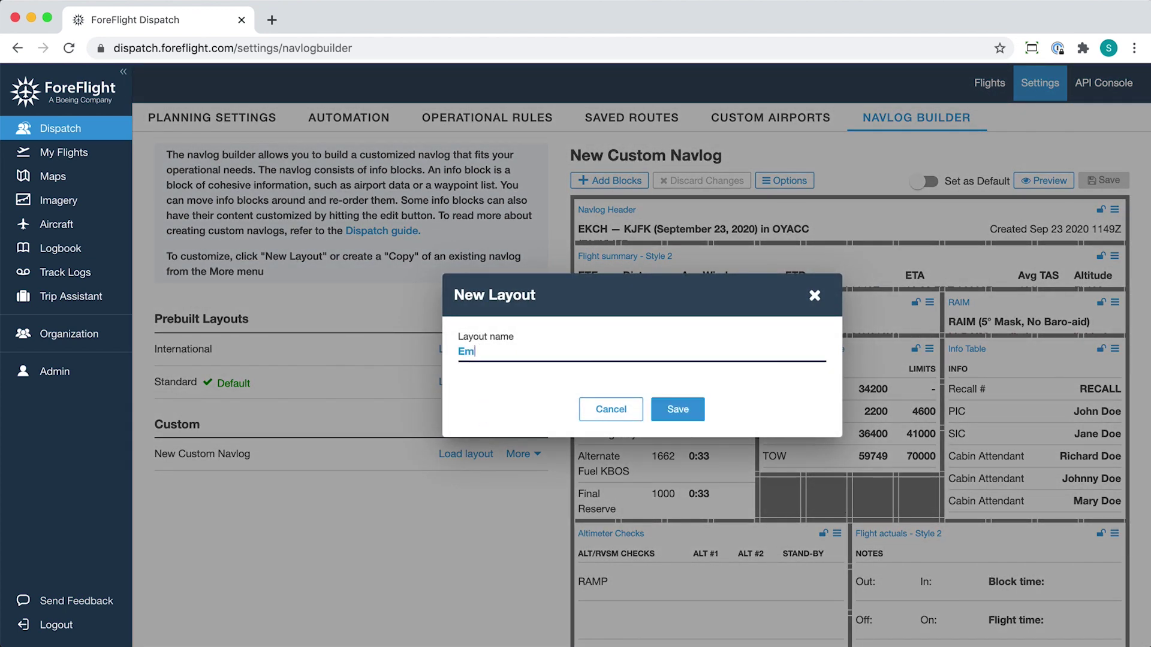
text(pty Navlog)
click(676, 410)
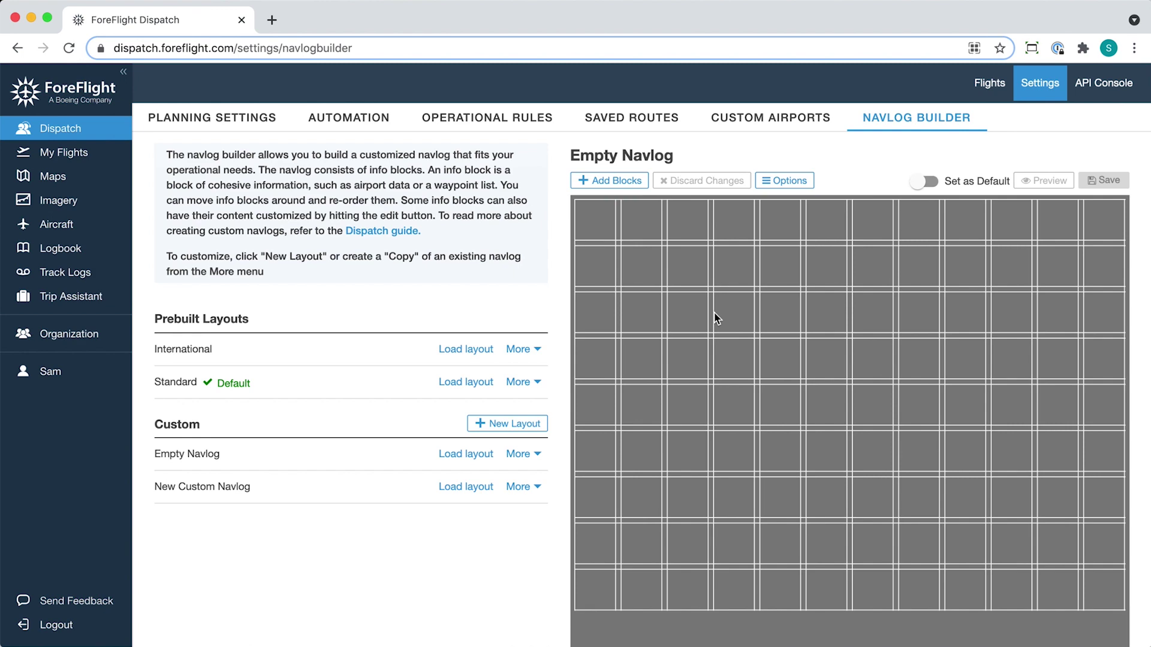
click(594, 183)
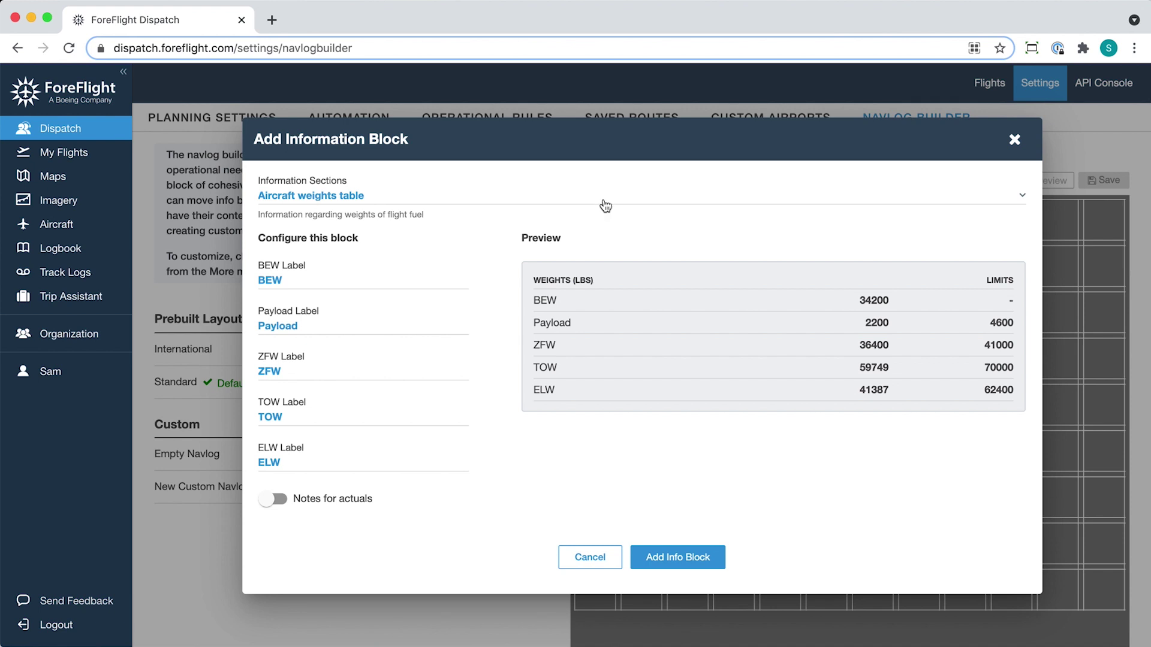
click(604, 202)
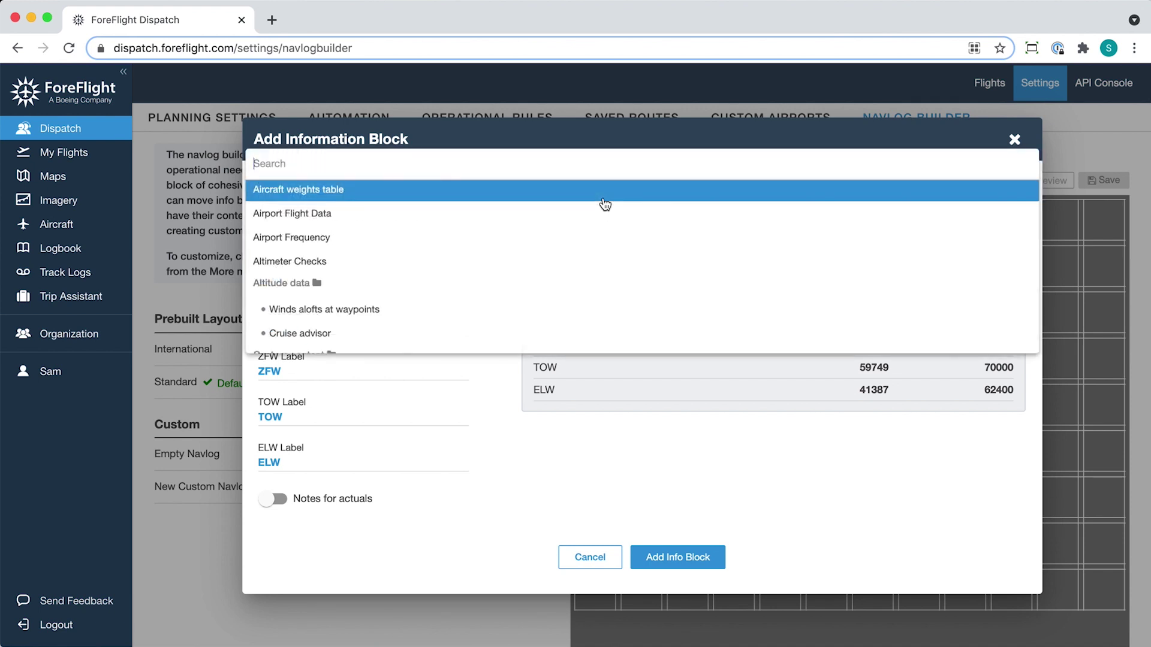
scroll(601, 246, down, 10)
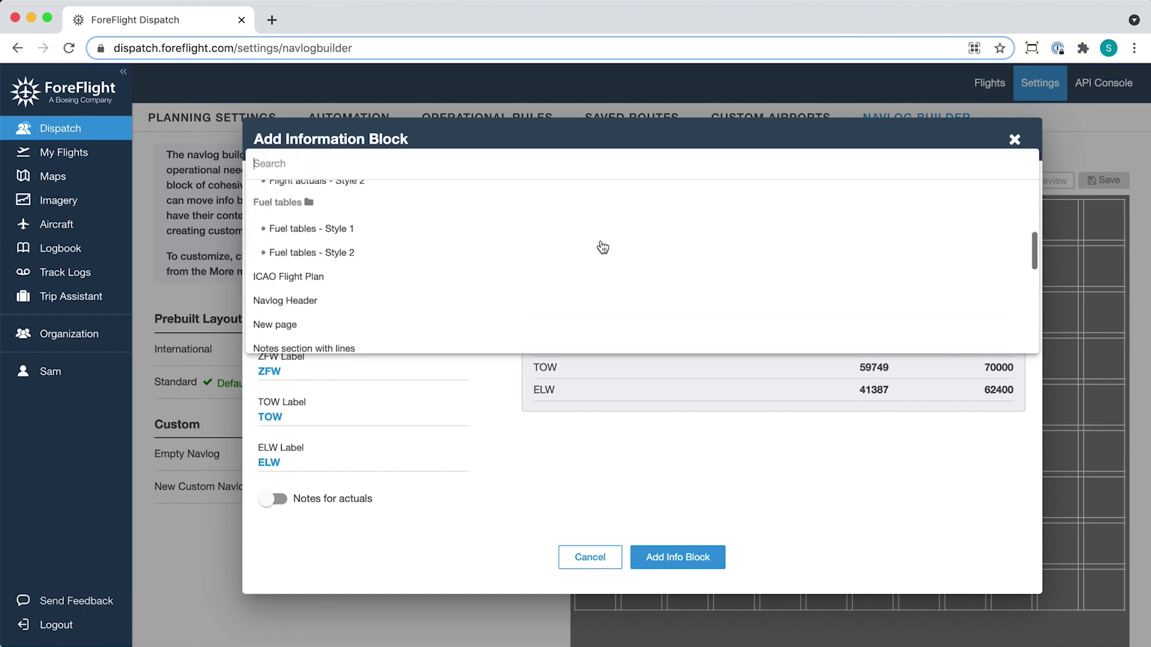
scroll(603, 246, down, 5)
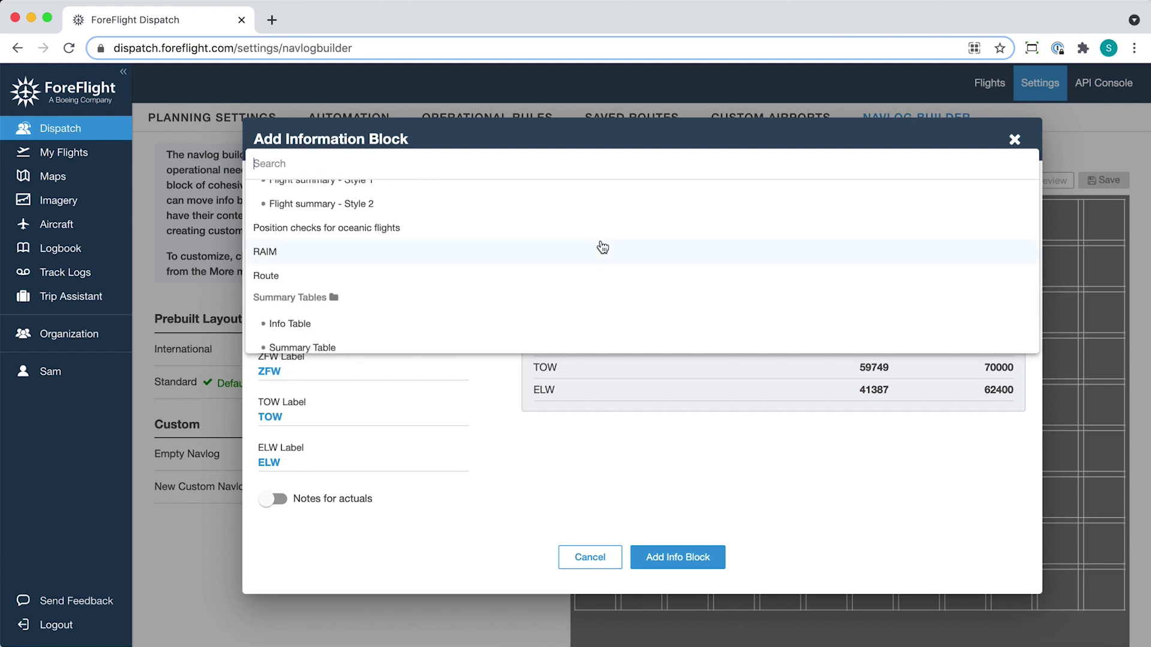
text(aircraft)
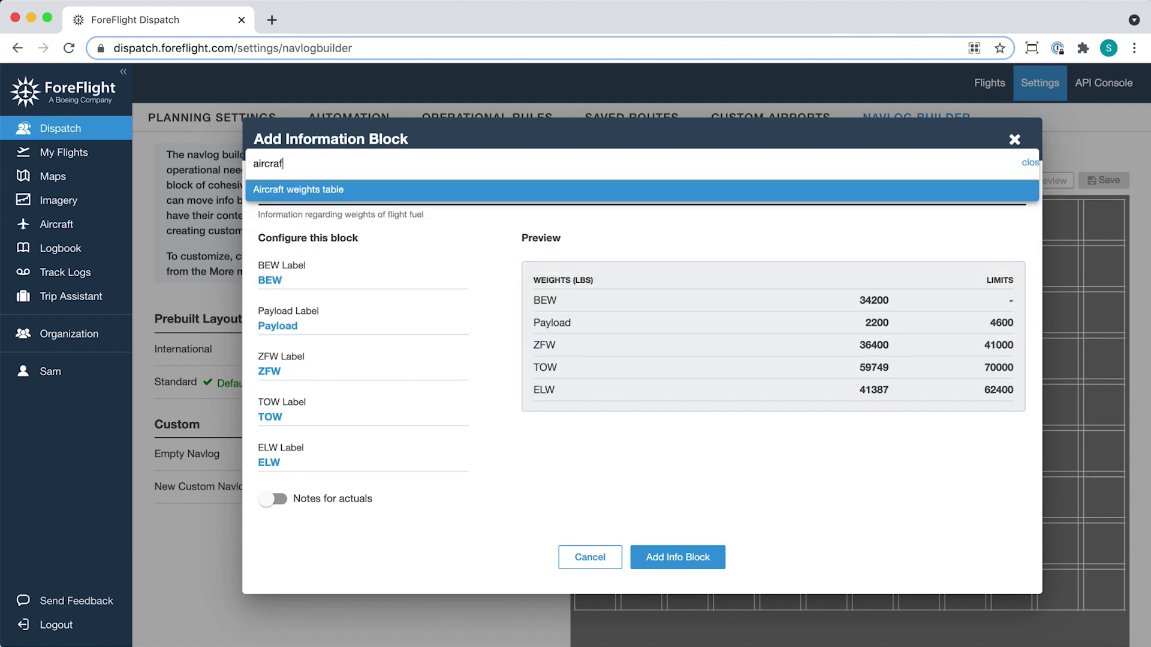
click(603, 195)
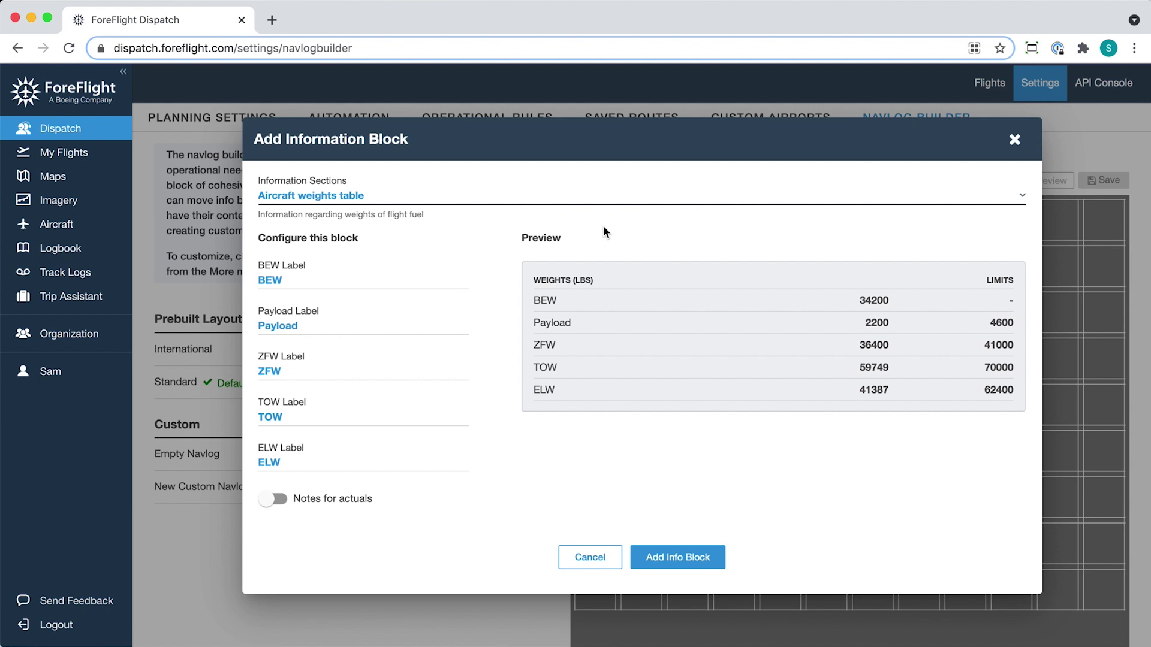
Edit the BEW label and set the block's note lines to 6
click(439, 281)
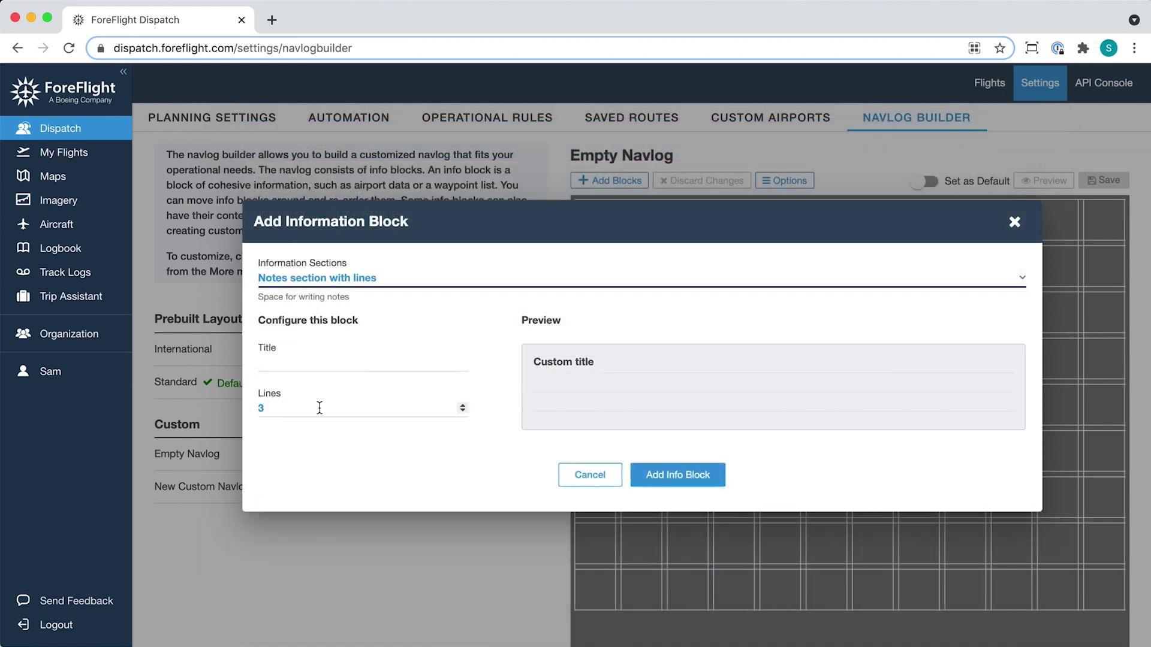
click(463, 405)
click(462, 406)
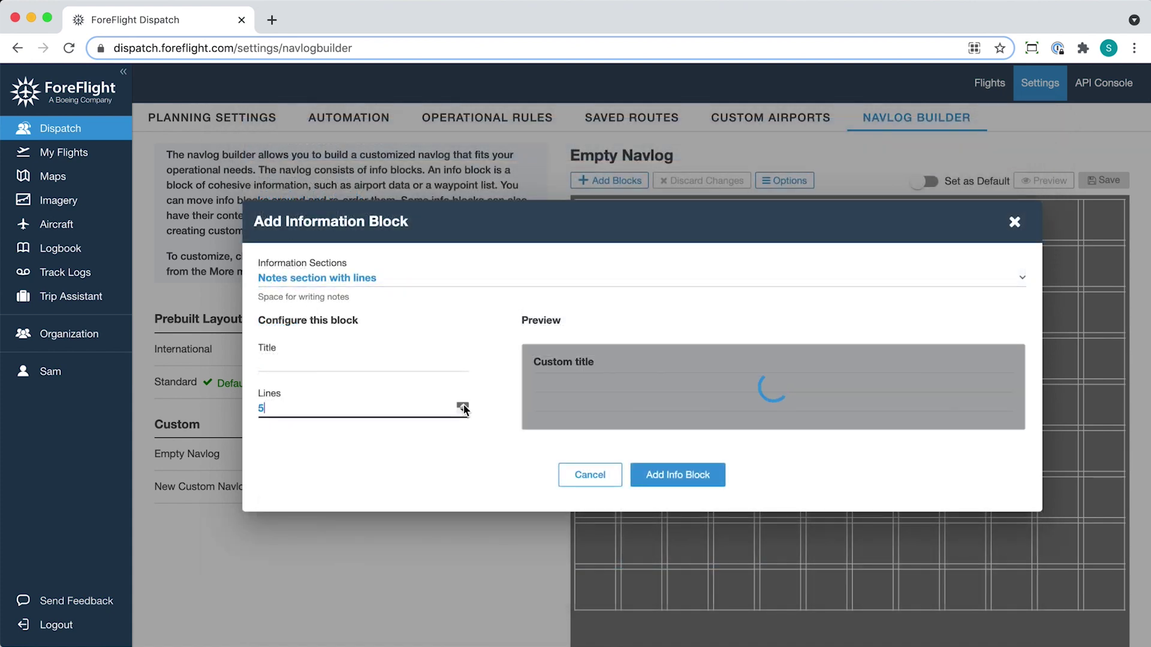
click(463, 405)
click(495, 409)
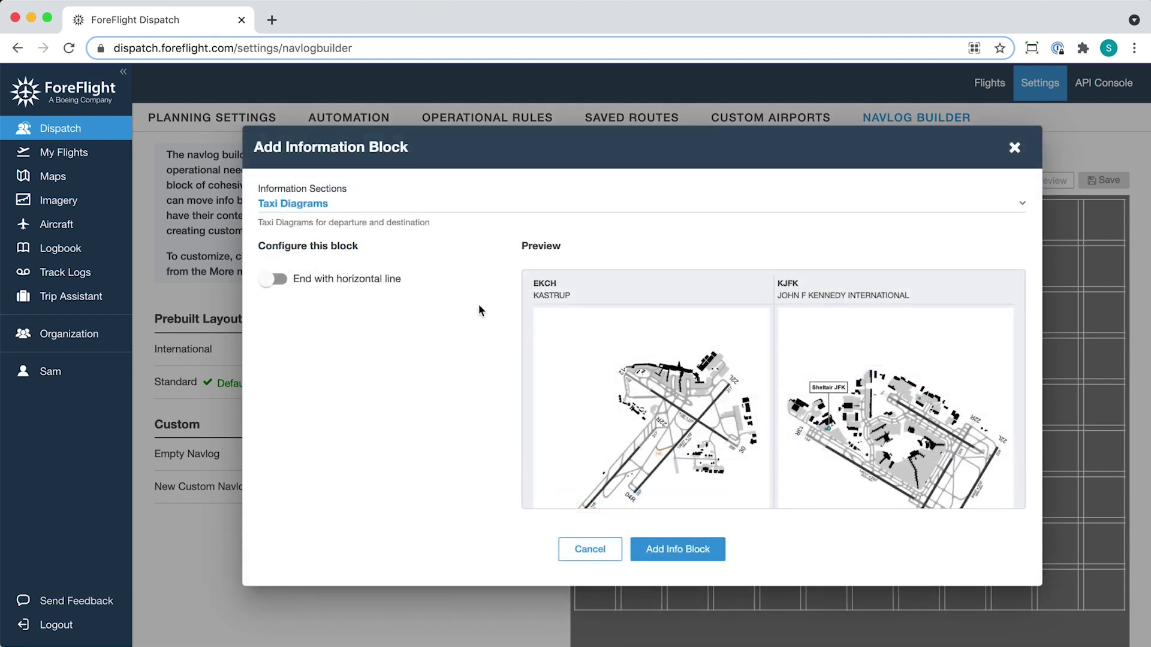
Add a closing line to Taxi Diagrams, the category note to Airport Flight Data, and the logo image
click(274, 281)
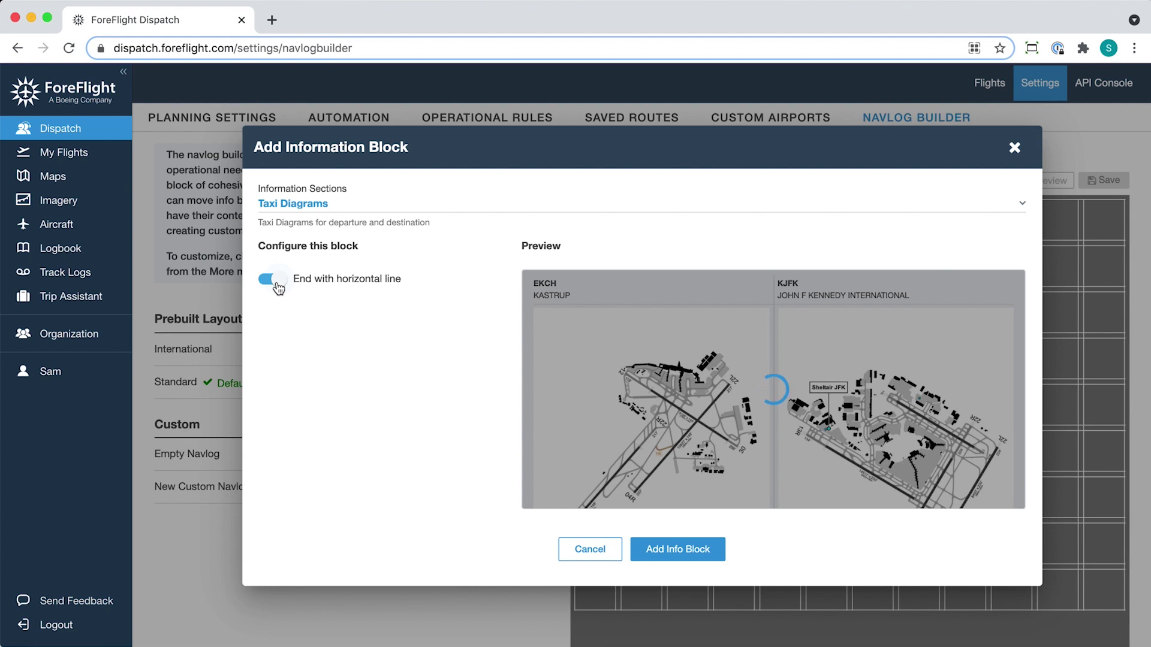
click(502, 203)
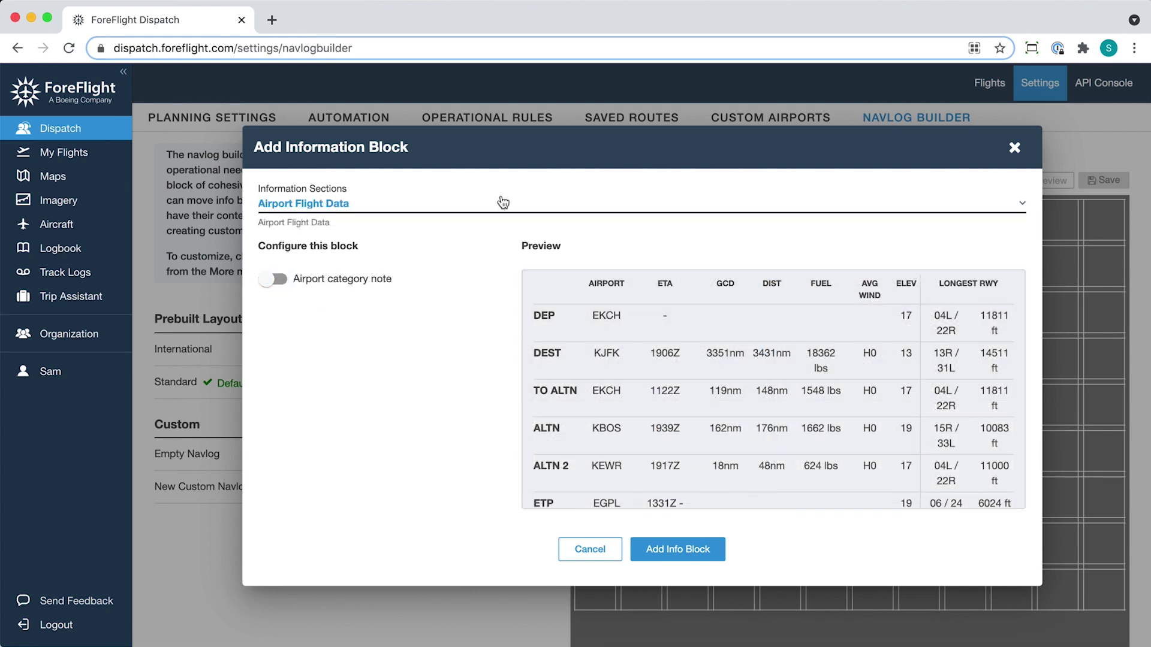
click(490, 315)
click(273, 282)
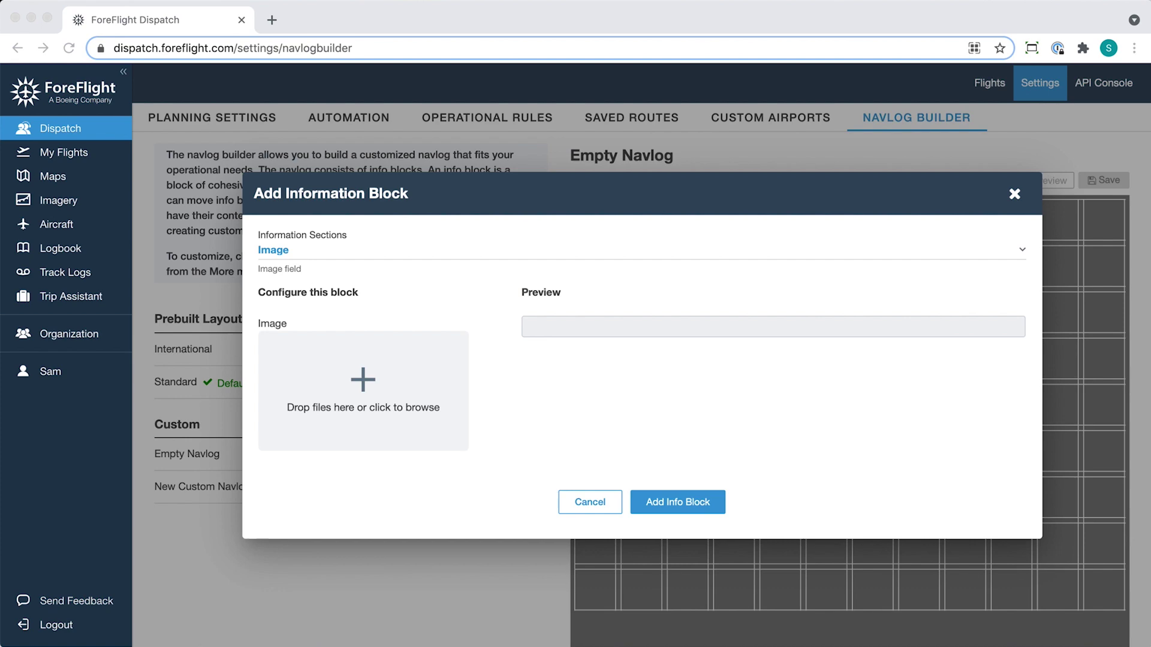
drag(1145, 575, 369, 400)
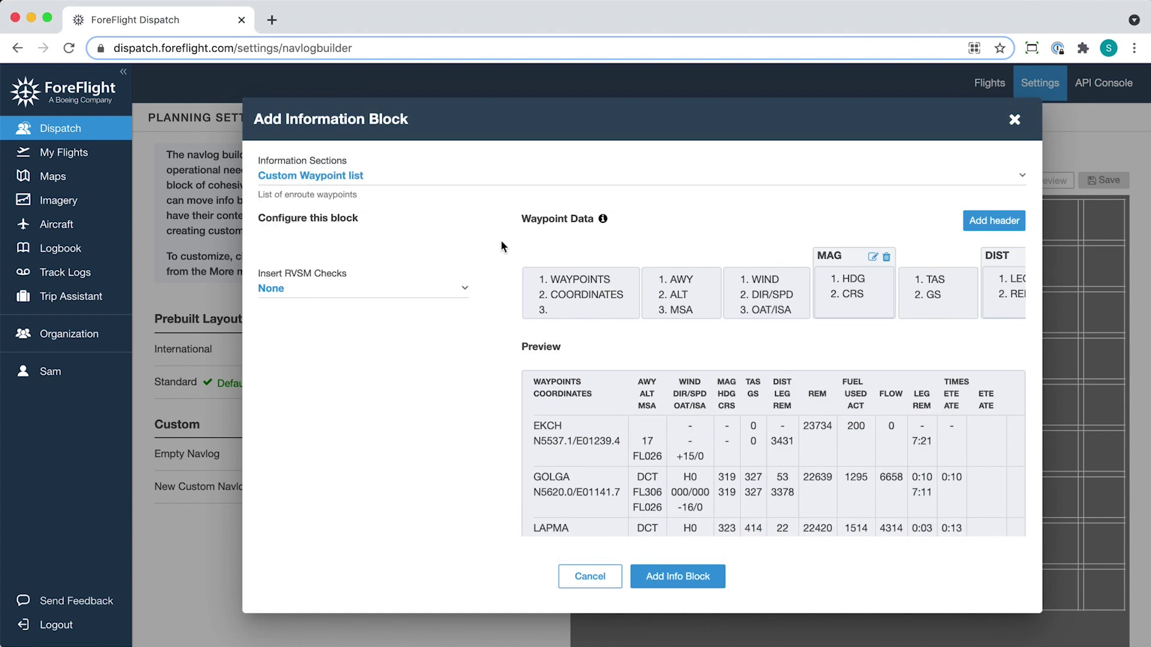
Step through the Waypoint Data column headers guide for Custom Waypoint list
click(602, 221)
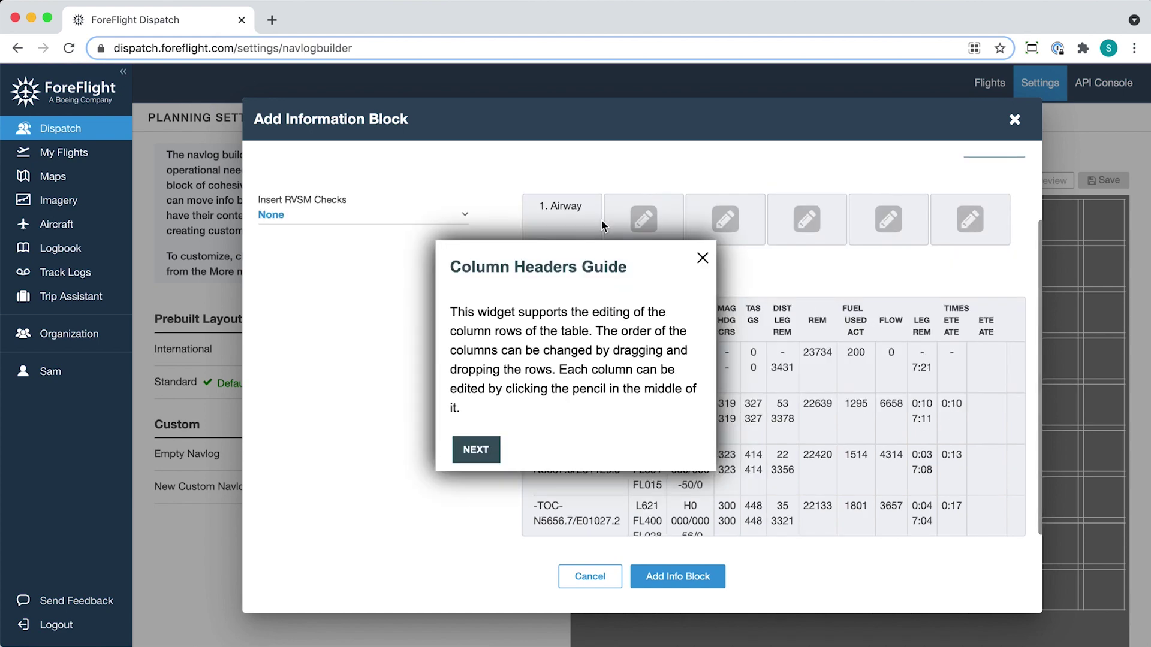
click(476, 450)
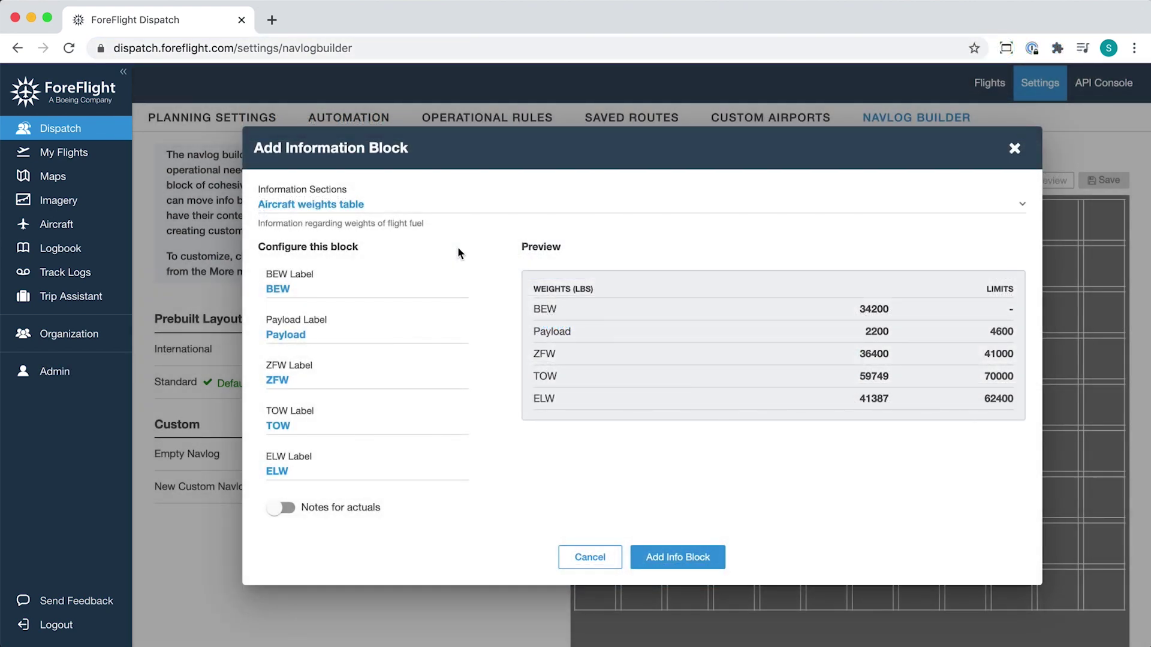
Add the Aircraft weights table block, move it to the grid's top right and lock it
click(678, 558)
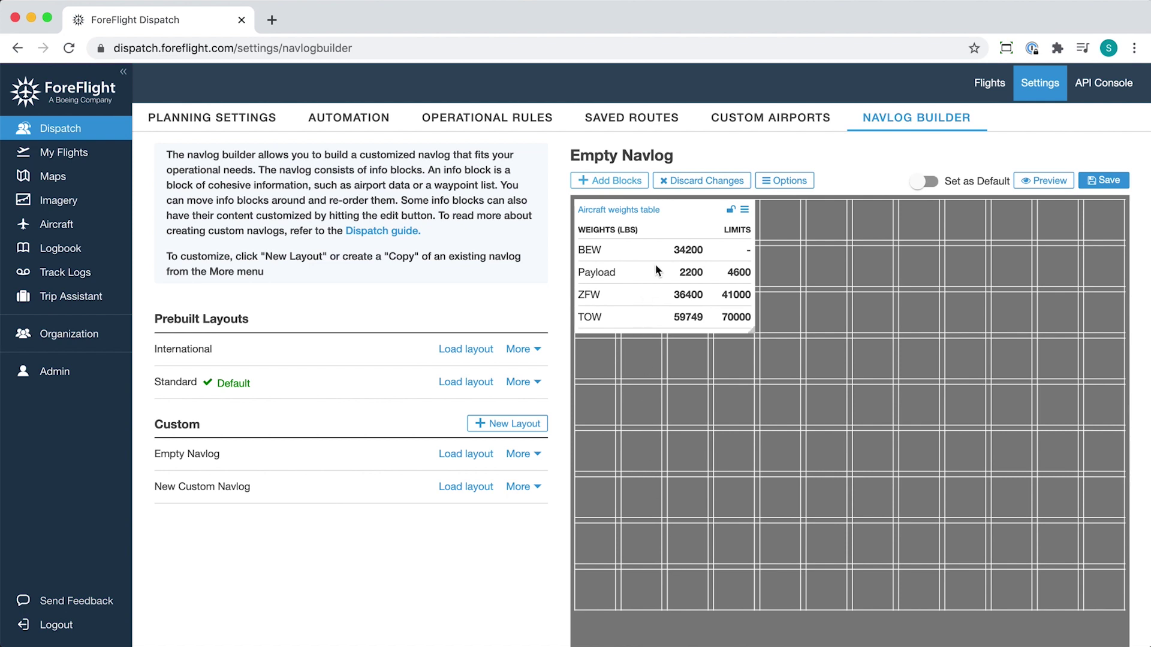
drag(658, 265, 1024, 262)
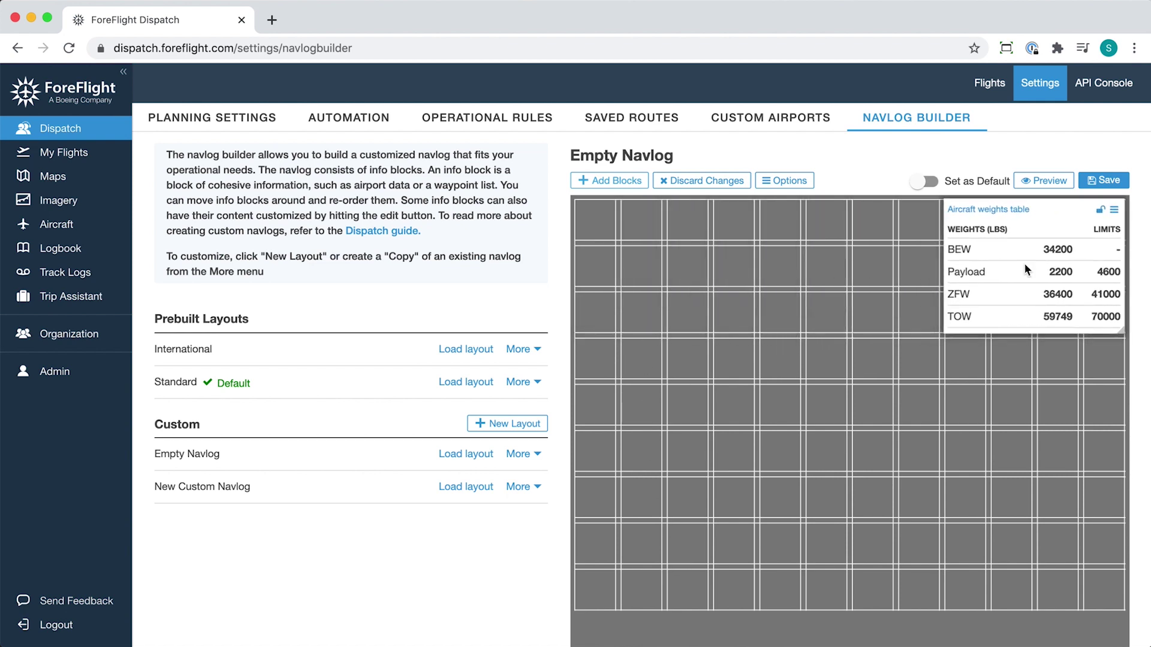
click(1101, 213)
drag(1061, 250, 1058, 272)
click(1059, 275)
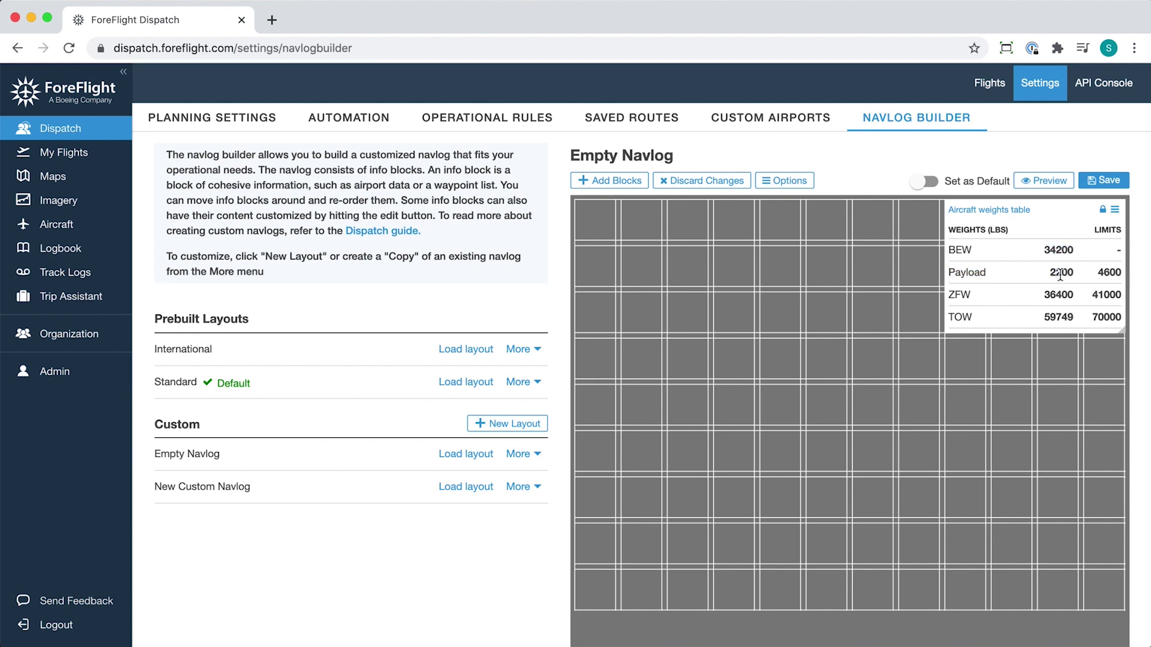
Check the weights table's Customize settings and close them unchanged
click(1115, 211)
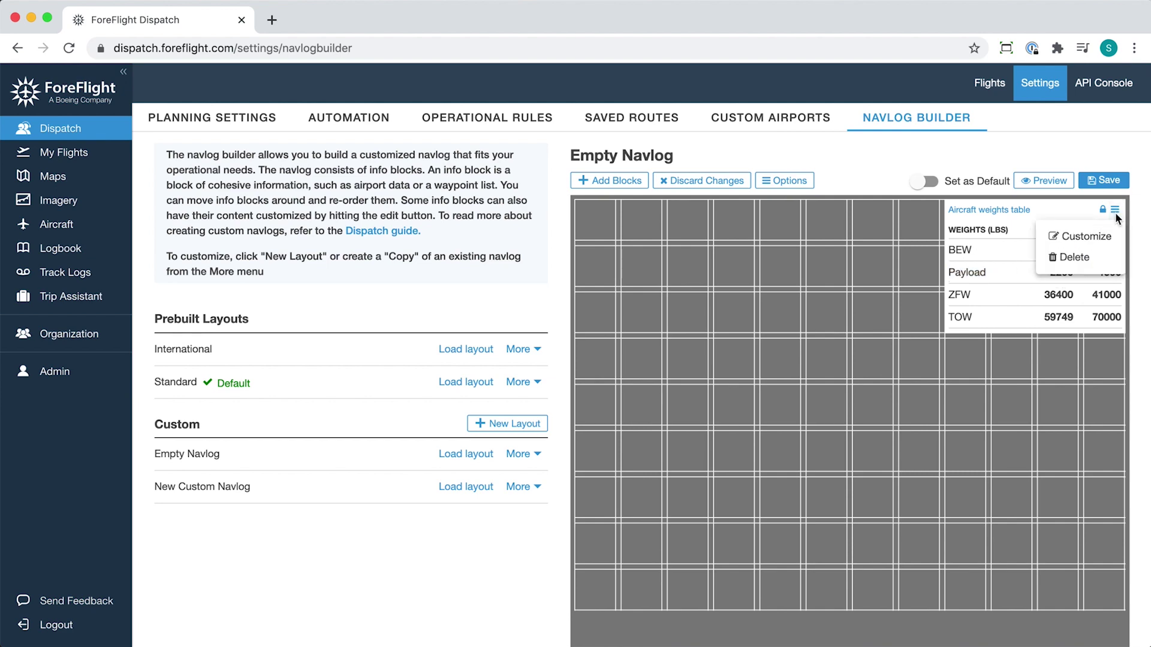
click(1103, 237)
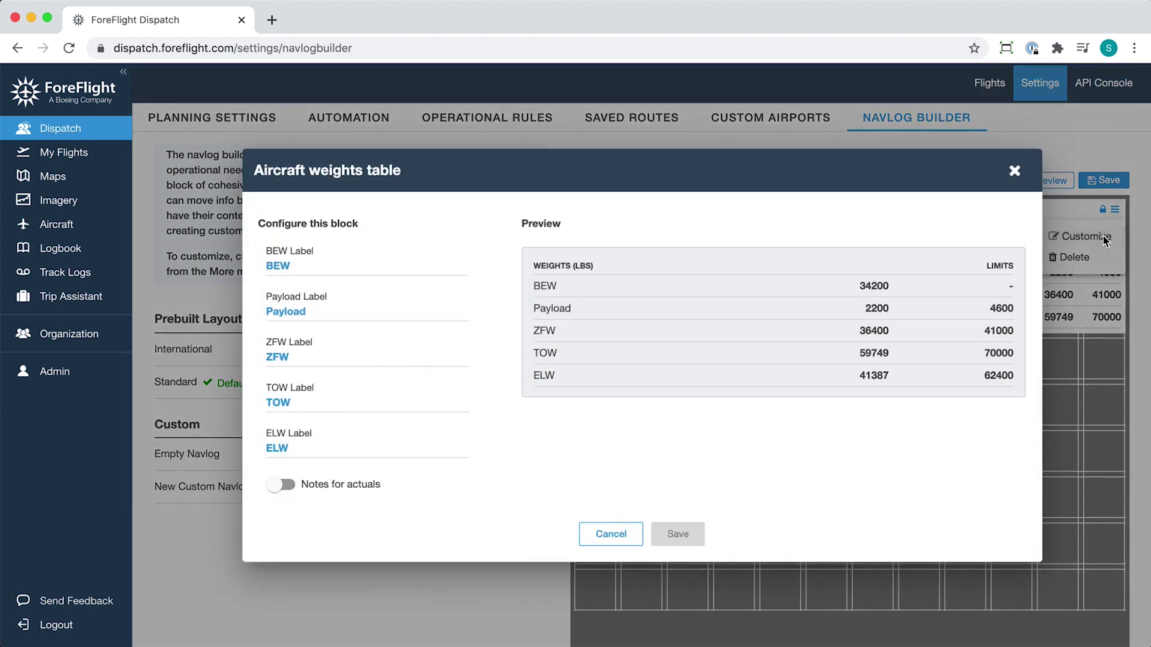
click(1014, 171)
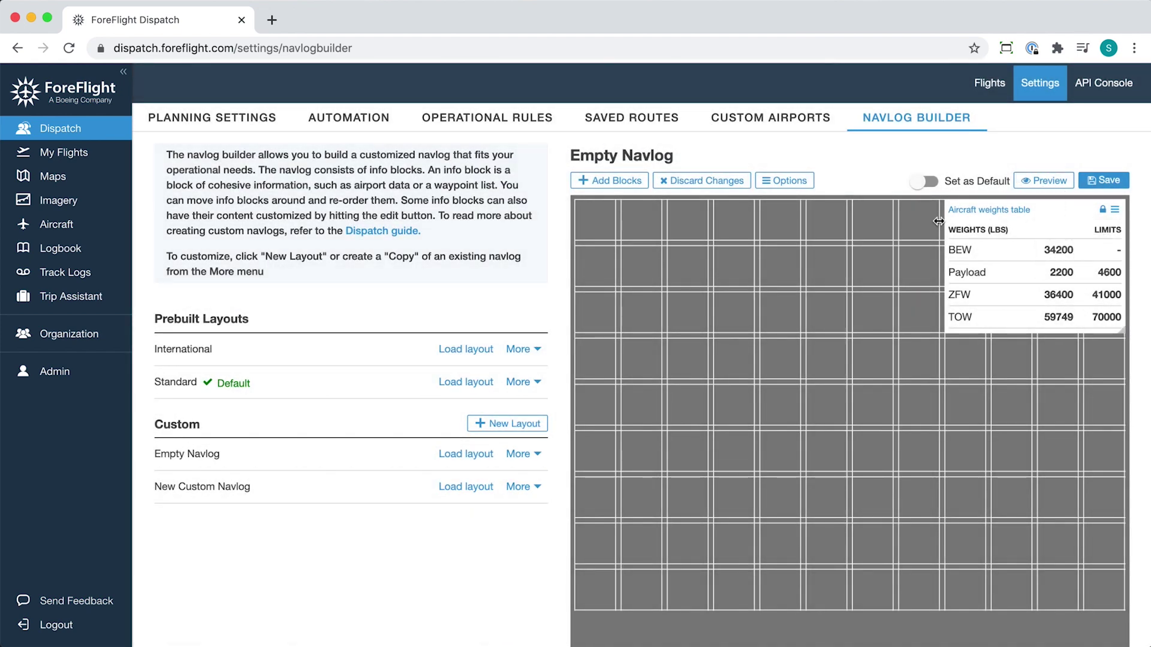
click(788, 187)
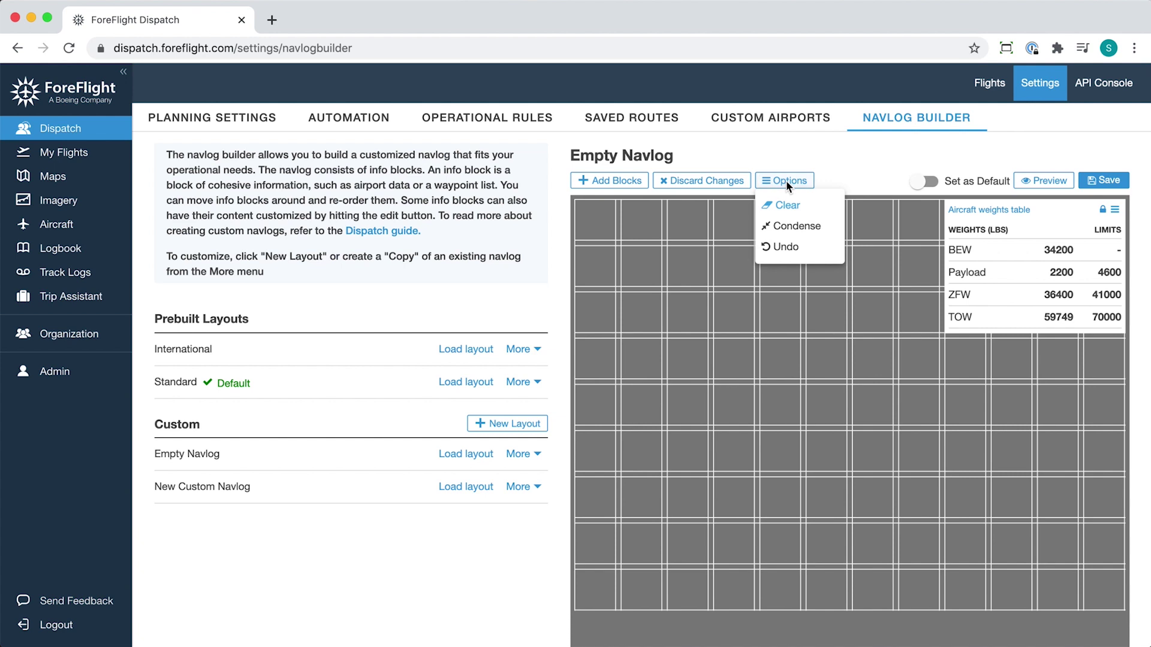
Clear all blocks, undo it, then unlock the weights table and condense the layout
click(787, 205)
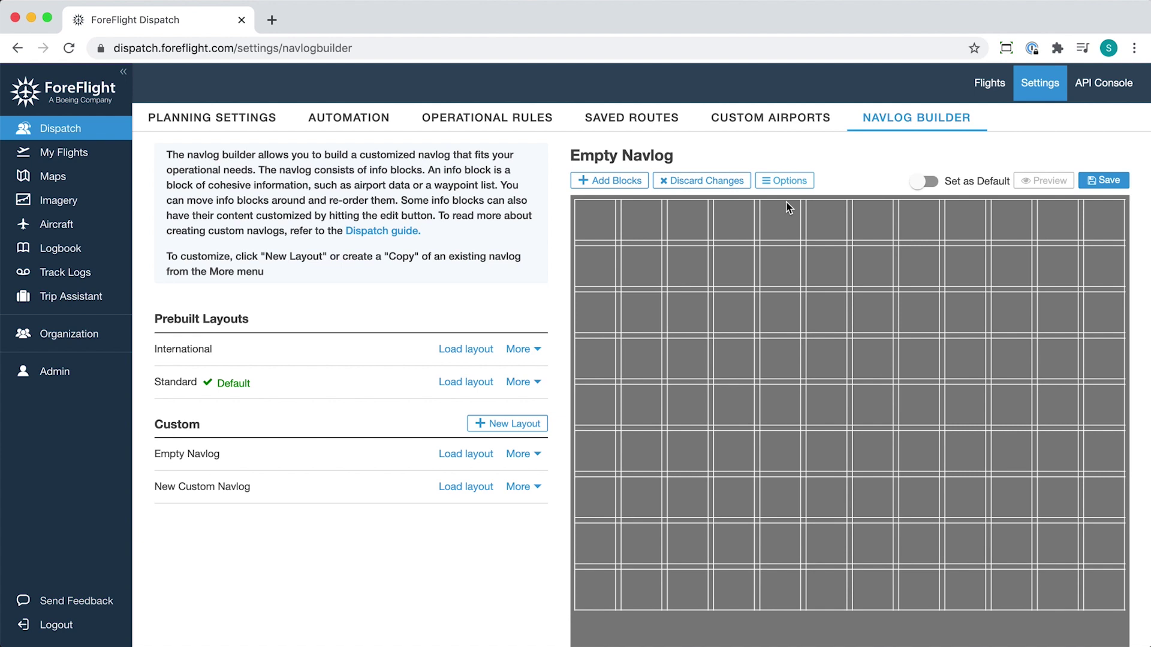
click(787, 182)
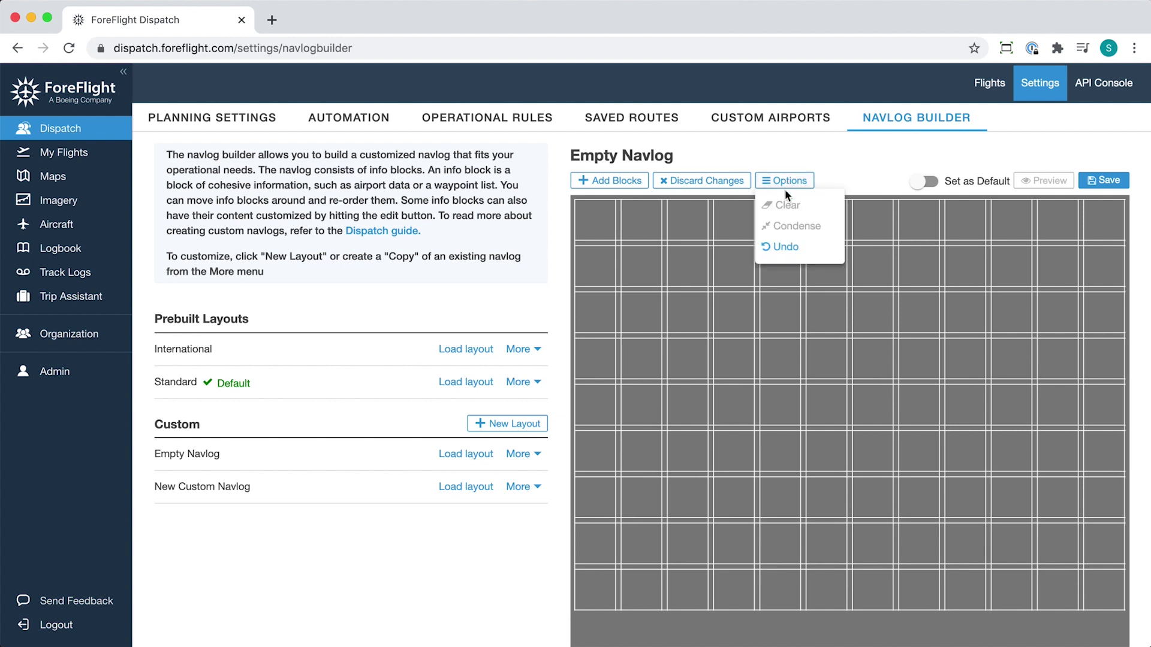
click(784, 248)
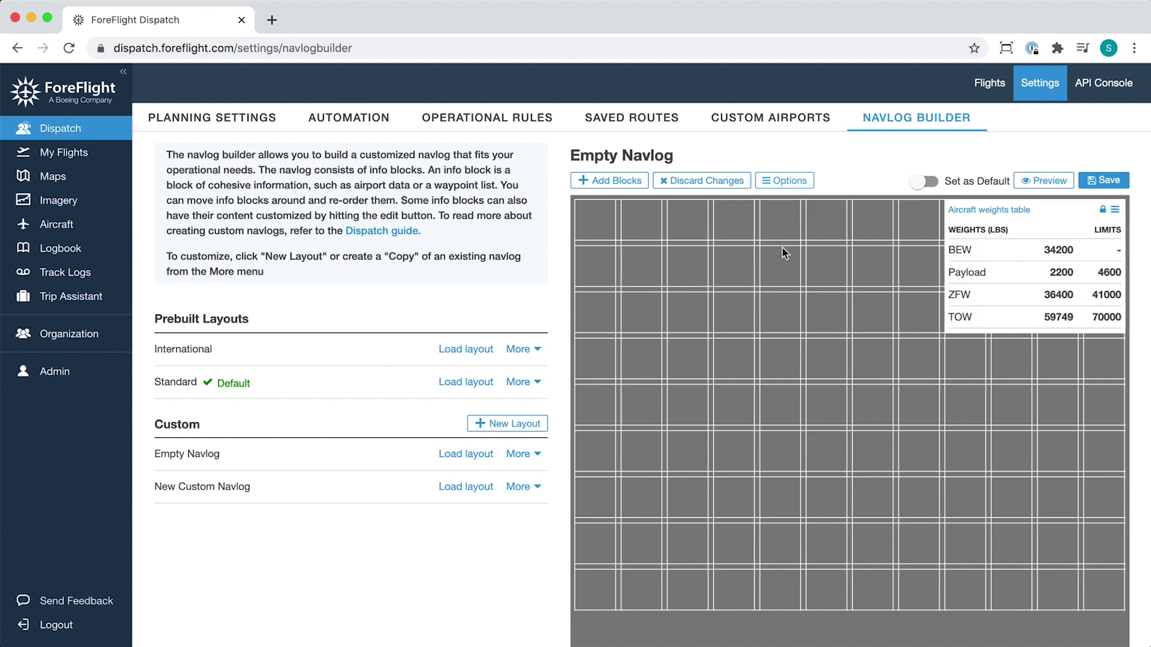
click(1102, 210)
click(790, 179)
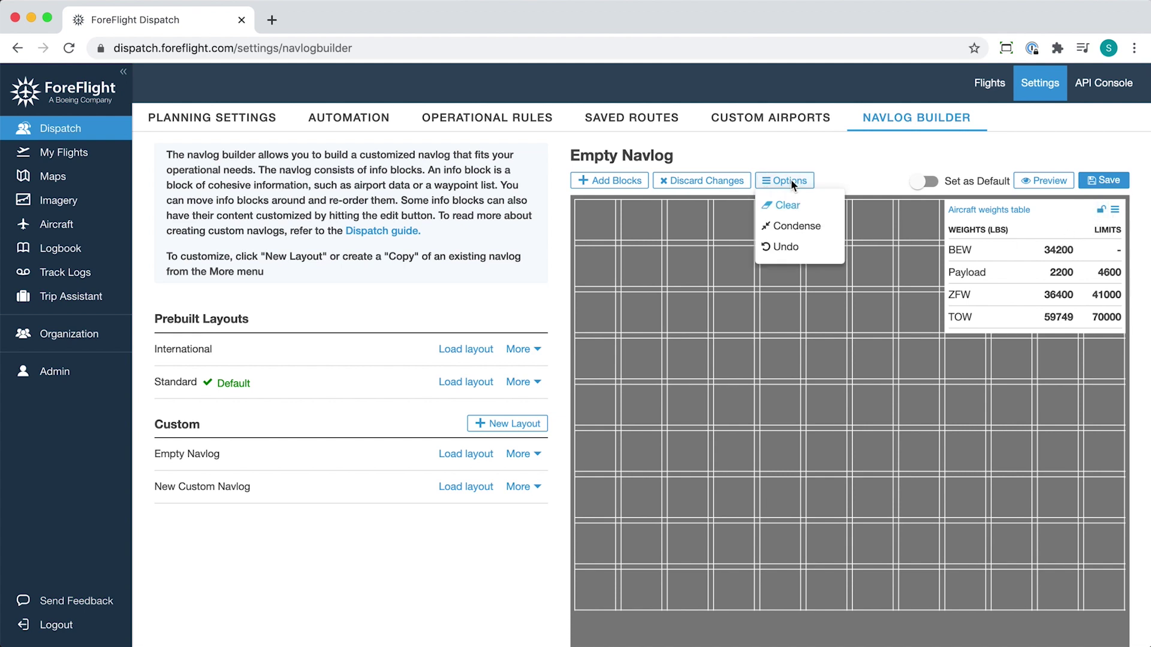
click(793, 230)
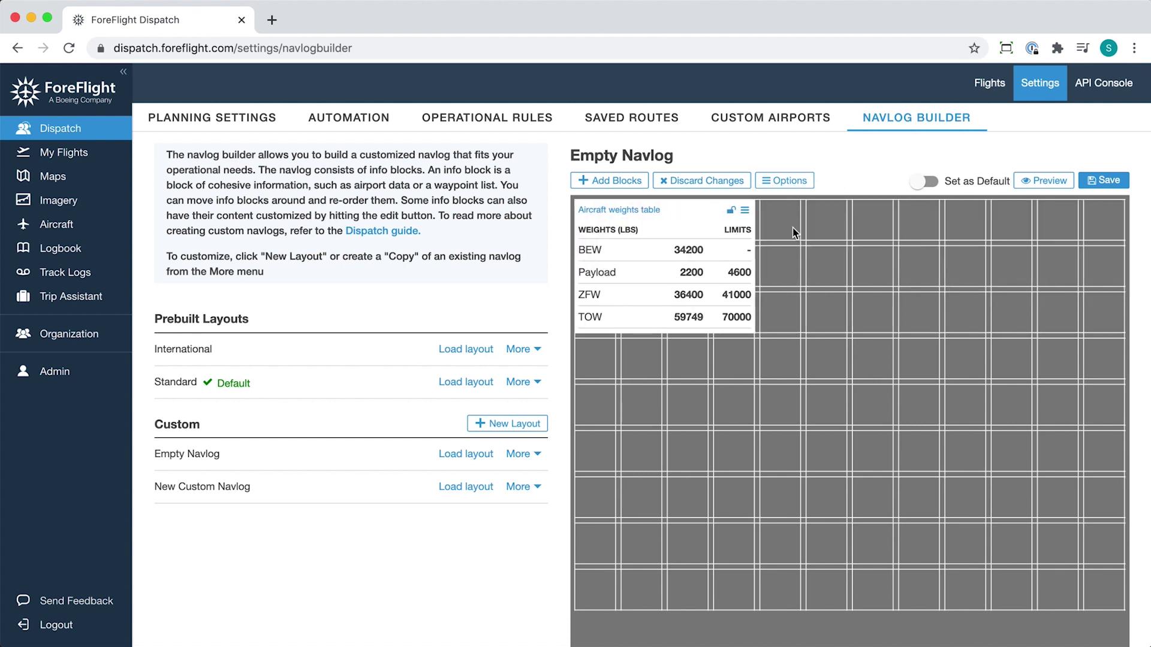
Discard the pending layout changes and preview the resulting EKCH–KJFK navlog
click(722, 185)
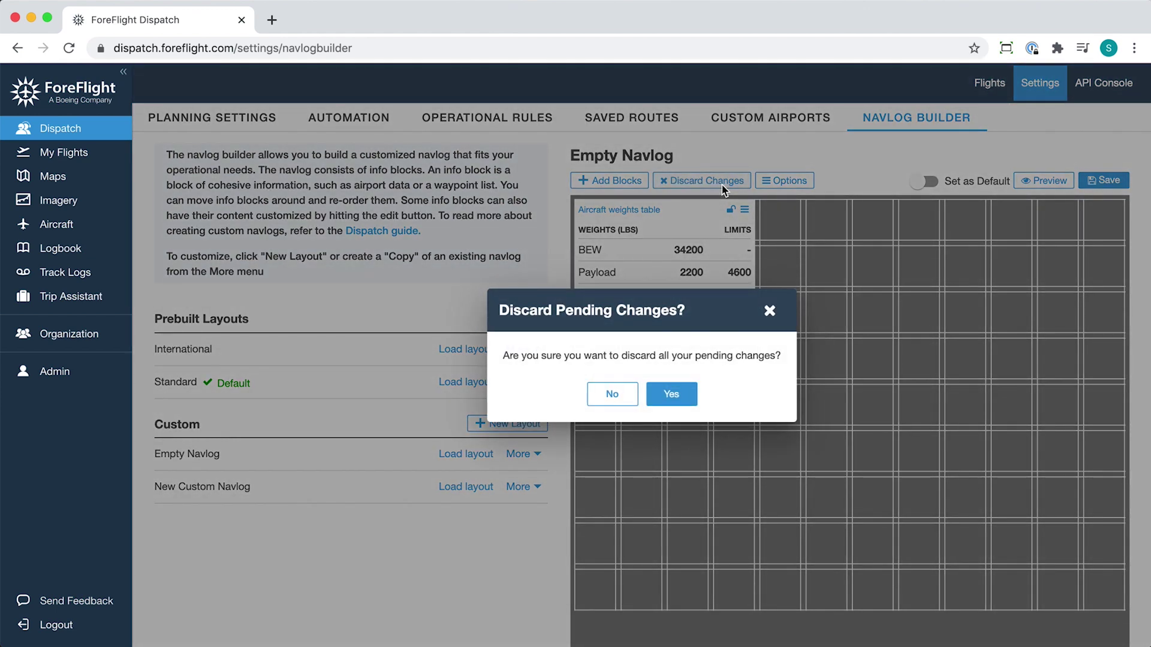
click(670, 394)
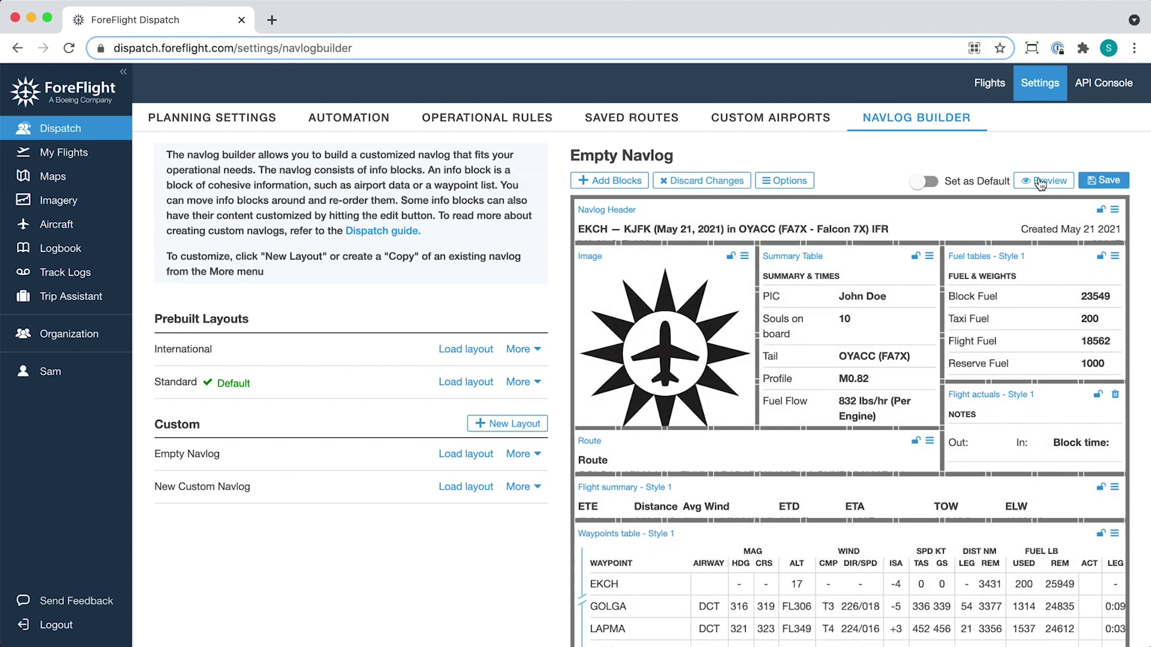
click(1041, 180)
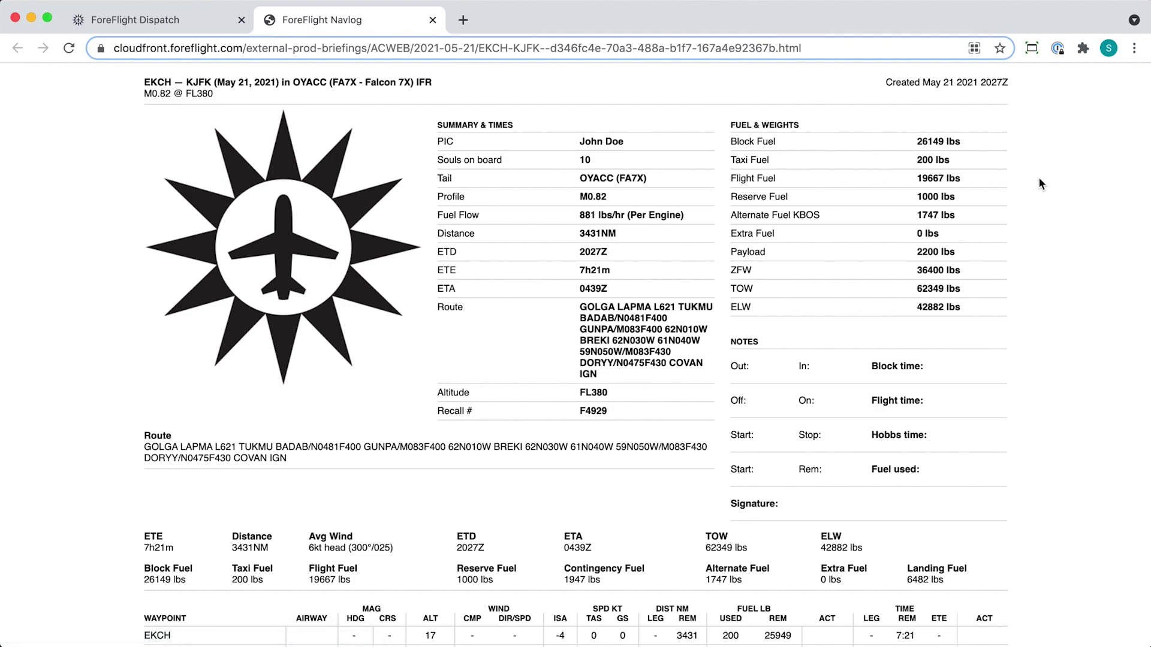
scroll(1039, 180, down, 10)
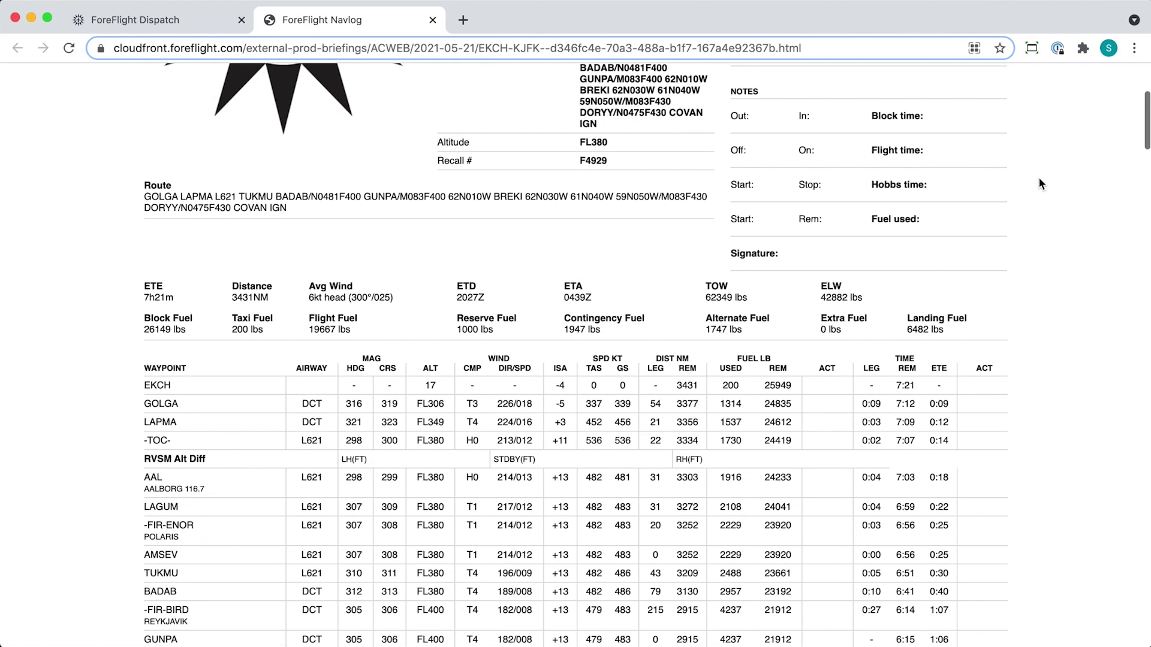
scroll(1039, 179, down, 10)
key(super+w)
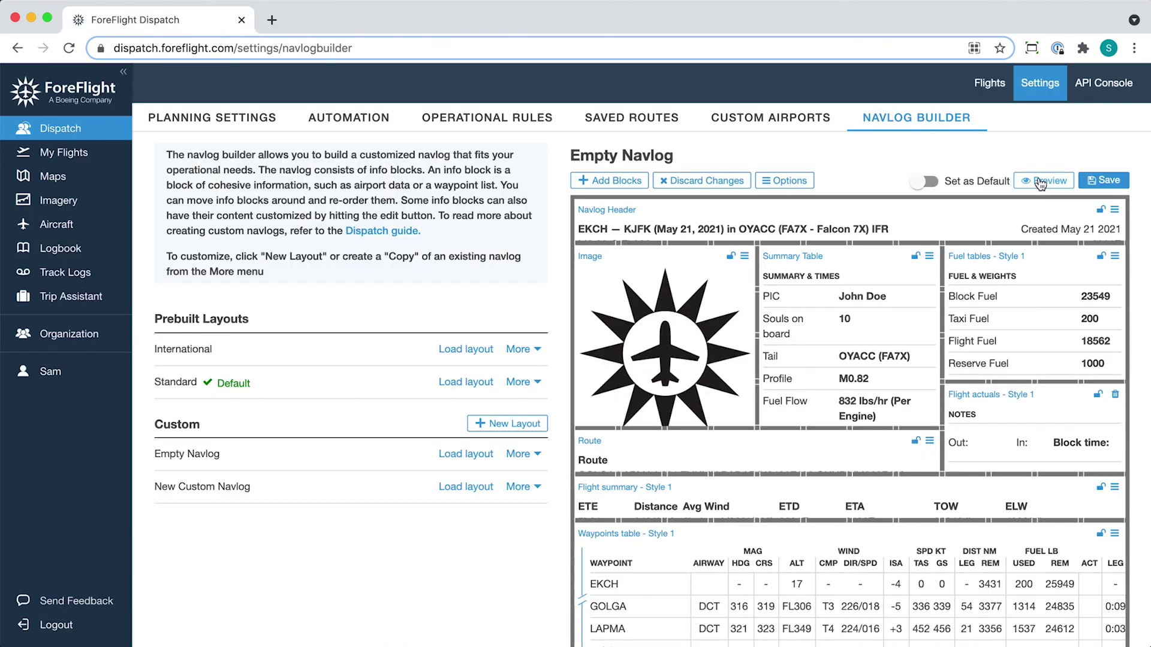
click(1103, 181)
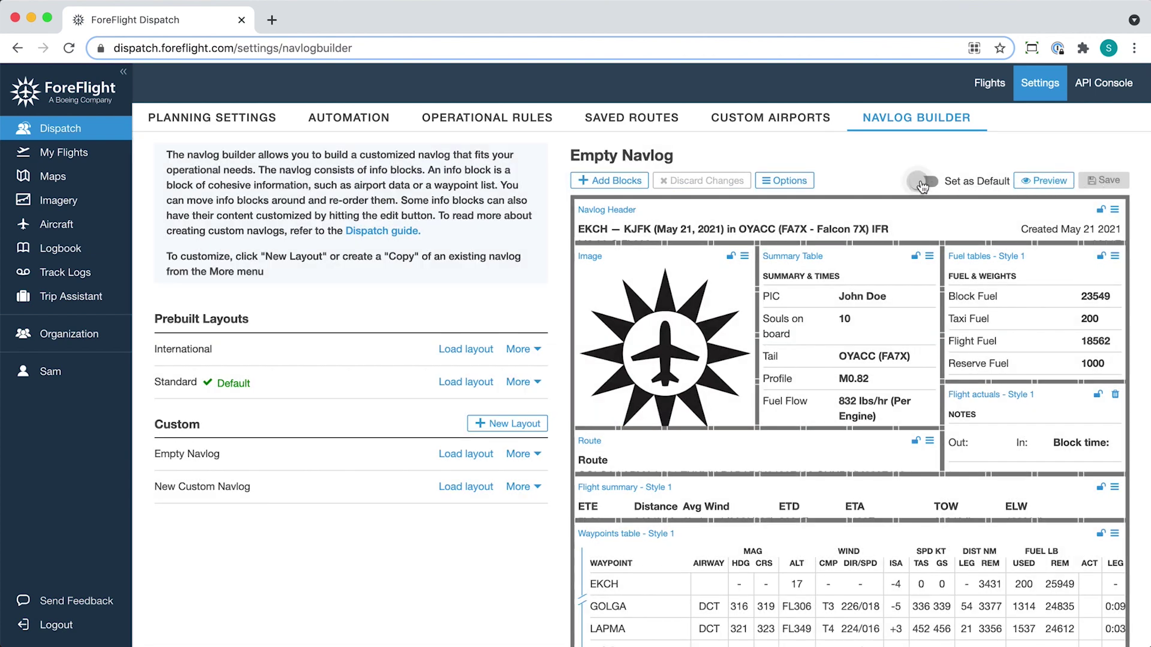
Switch on Set as Default so Empty Navlog becomes the default navlog layout
click(921, 184)
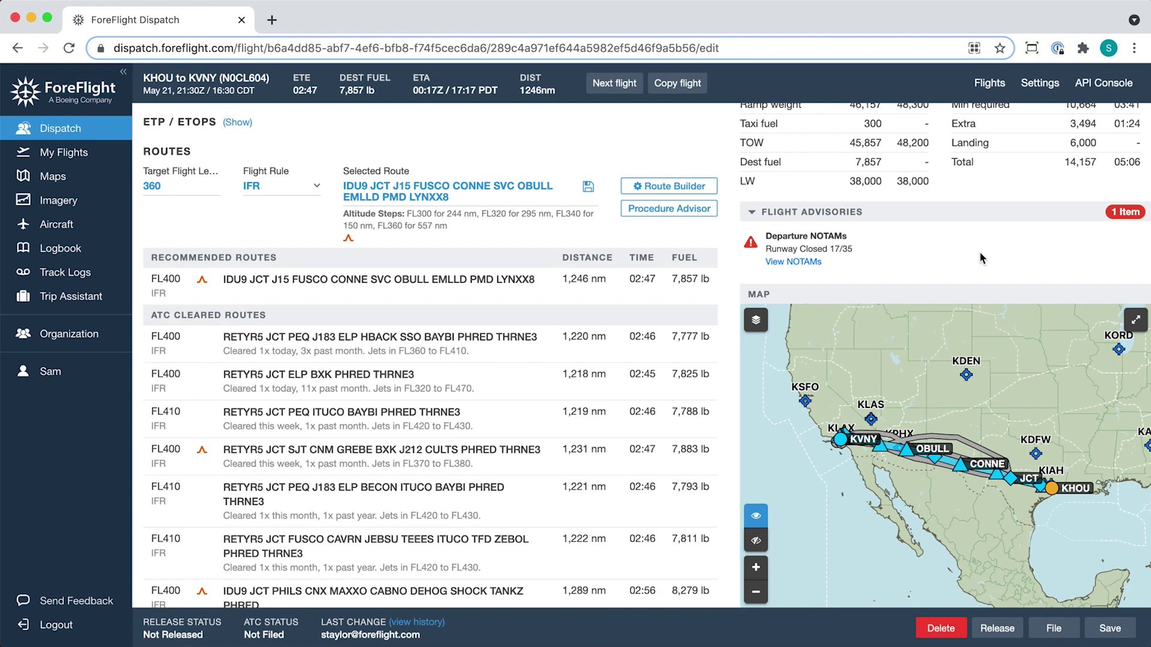
Generate the KHOU–KVNY navlog with the custom layout and review its summary, fuel, weights and waypoints
scroll(980, 252, up, 5)
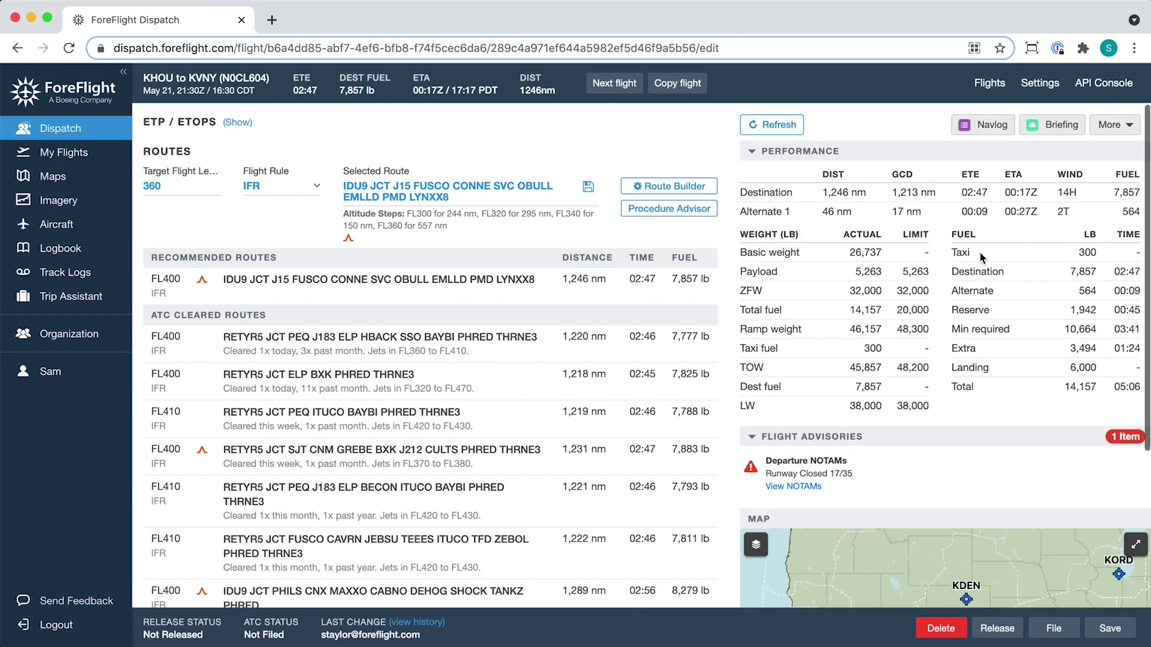
click(978, 121)
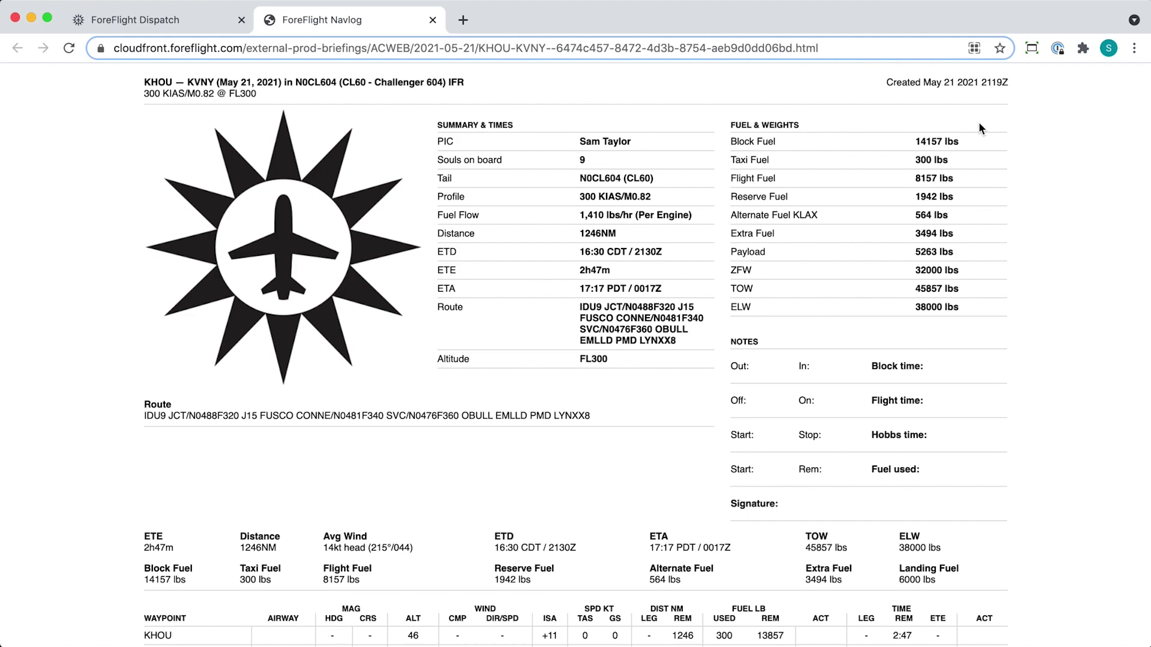
scroll(975, 347, down, 6)
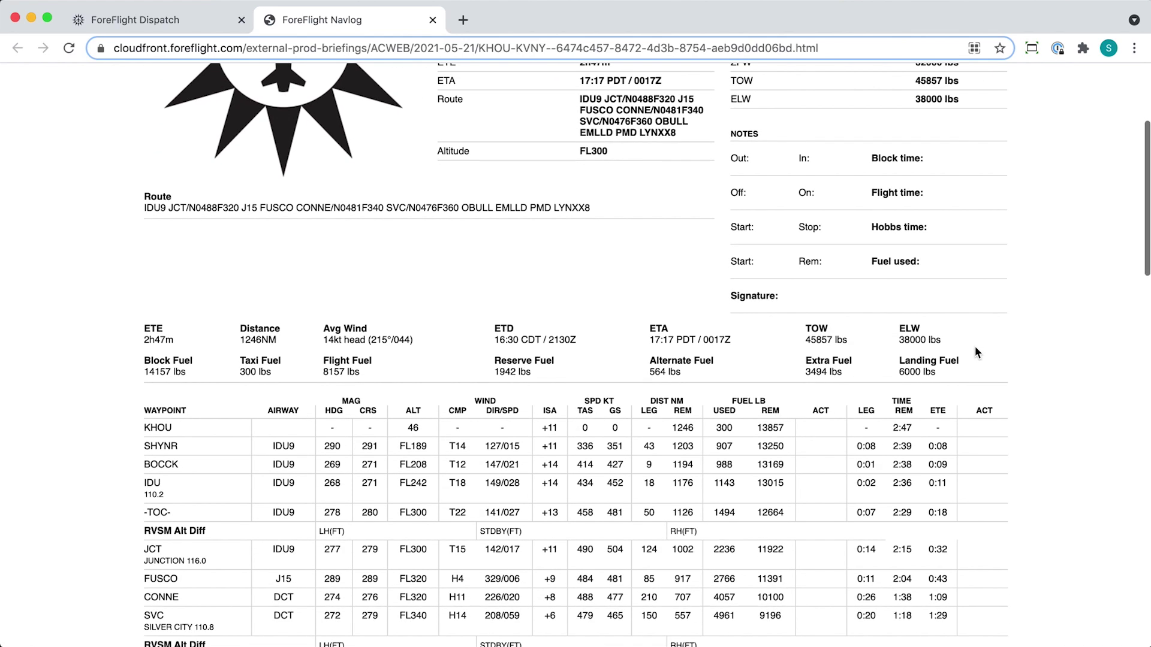